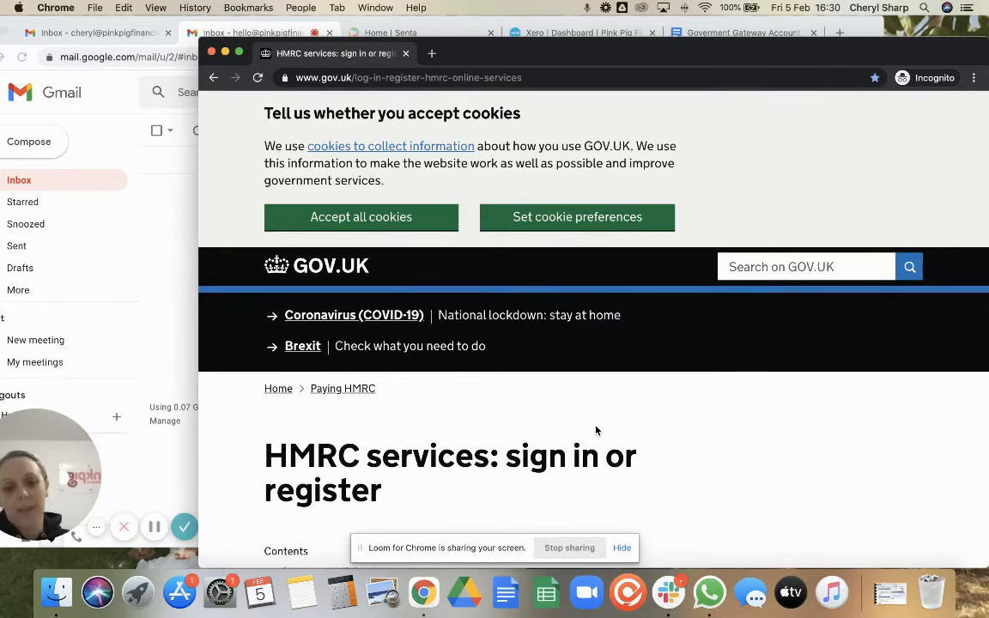
# Scroll down the HMRC services page to the Sign in to HMRC online services section
pyautogui.scroll(-4, 691, 468)
pyautogui.scroll(-6, 692, 470)
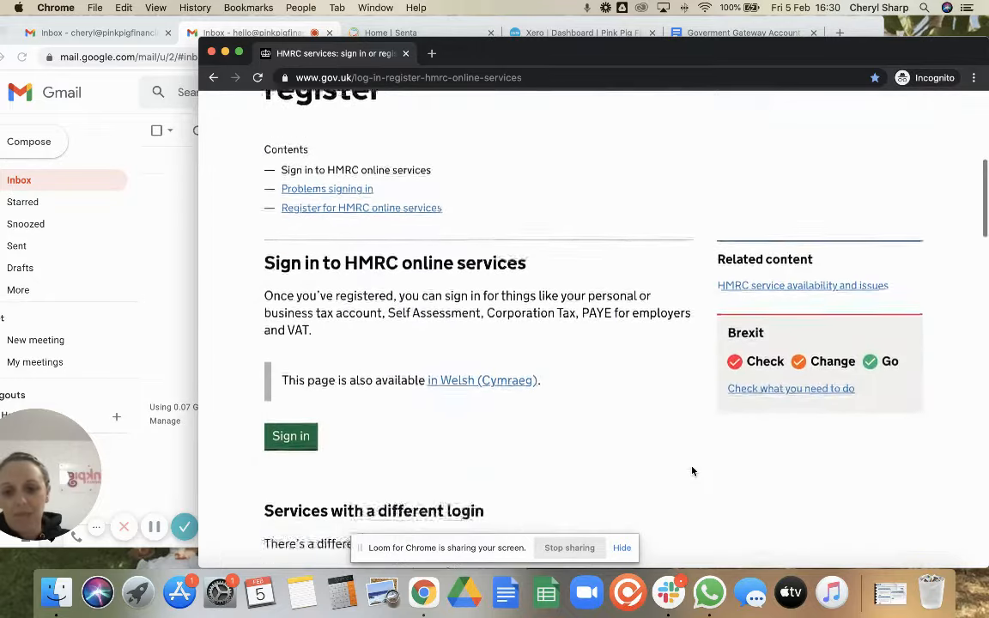
# Go to the Government Gateway sign-in page and choose to create new sign in details
pyautogui.click(291, 432)
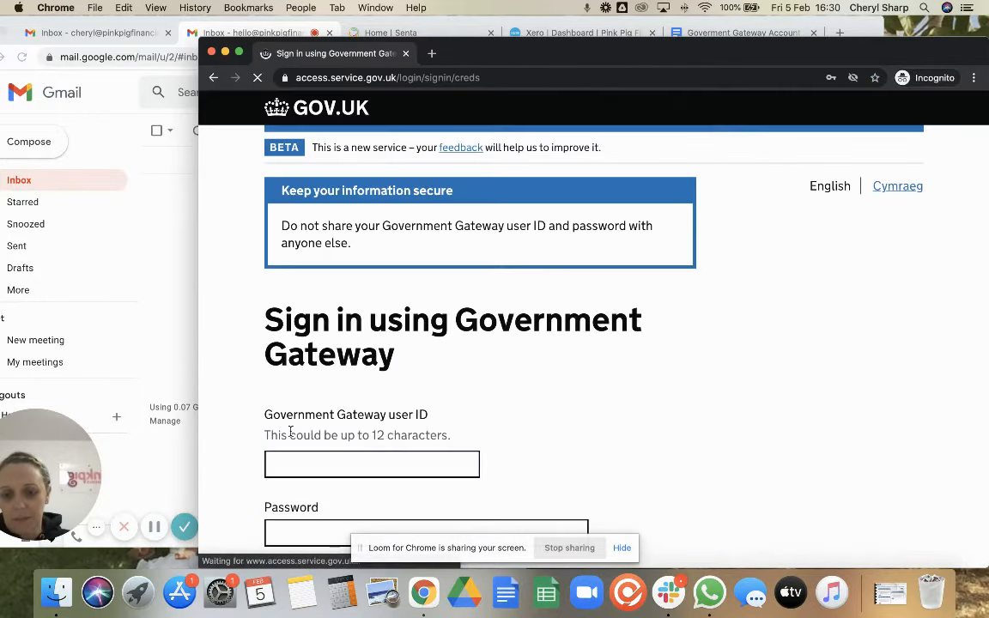
pyautogui.scroll(-2, 586, 442)
pyautogui.scroll(-4, 585, 442)
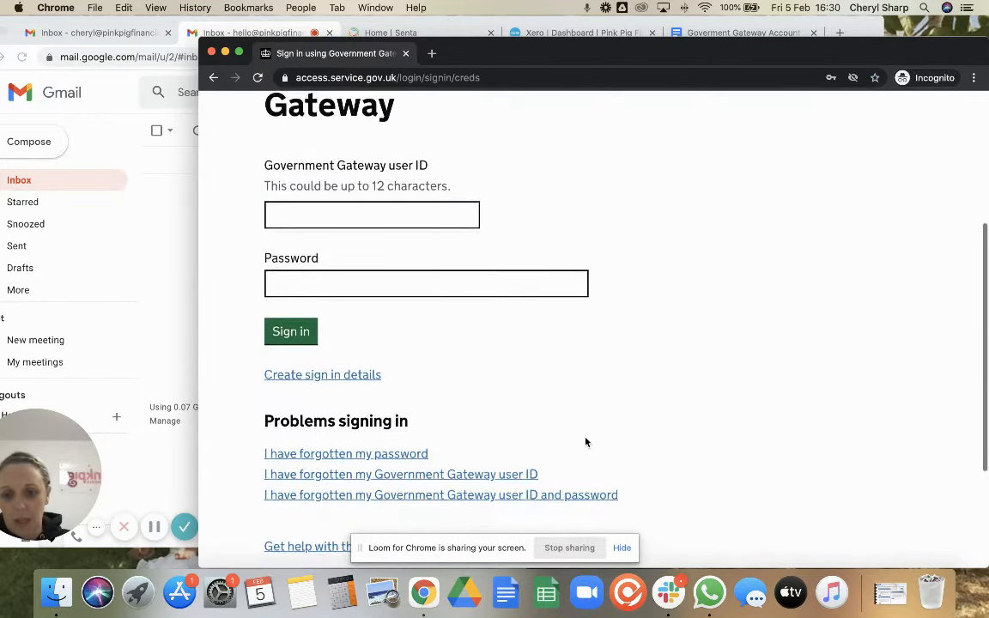
pyautogui.scroll(3, 362, 227)
pyautogui.scroll(3, 361, 227)
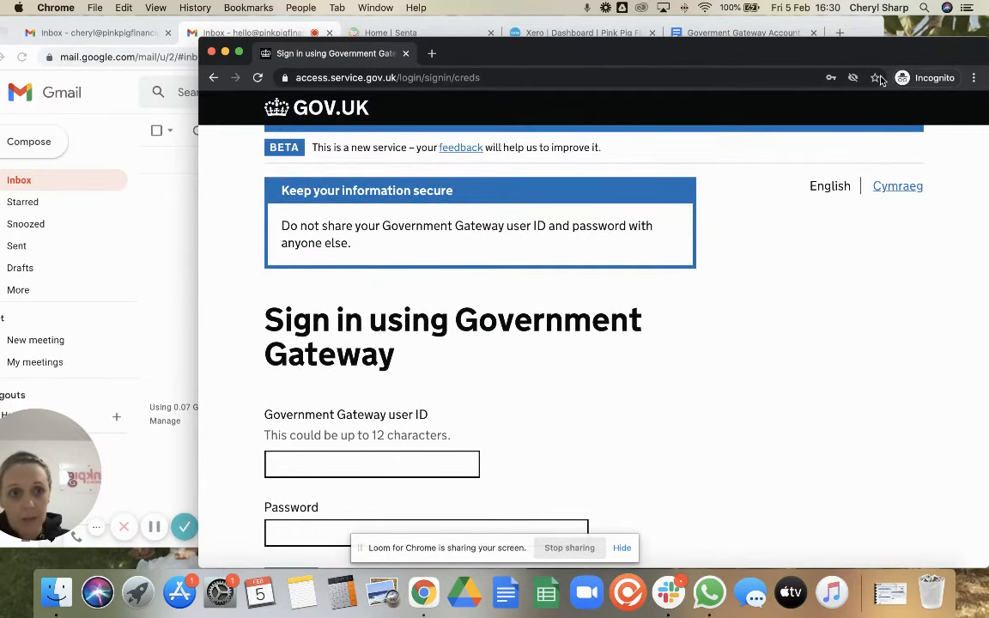
pyautogui.scroll(-4, 634, 339)
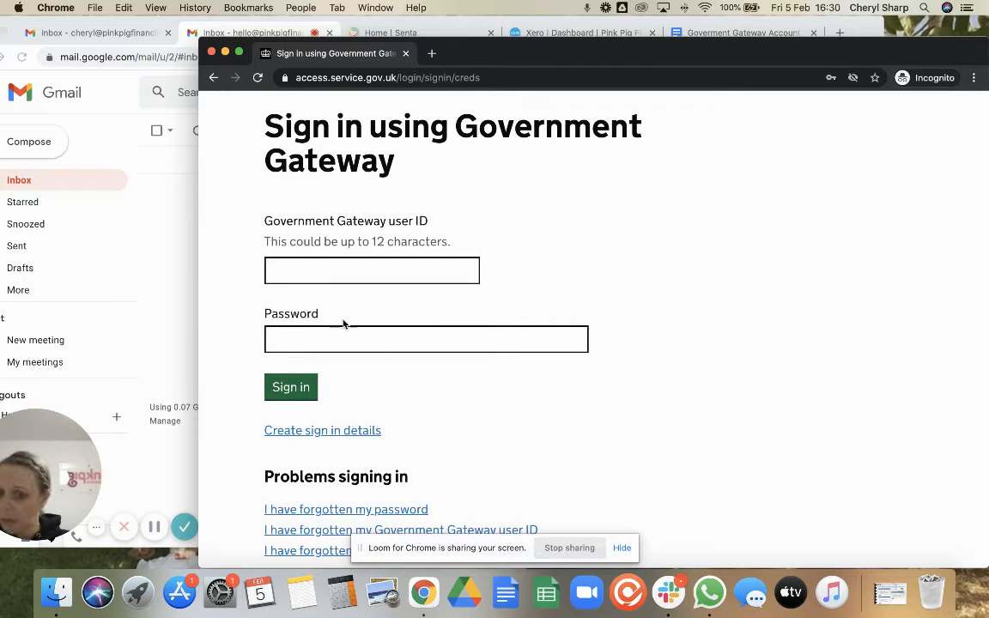
pyautogui.click(306, 431)
# Submit the business email address to request a confirmation code, then switch to the Gmail inbox
pyautogui.click(305, 393)
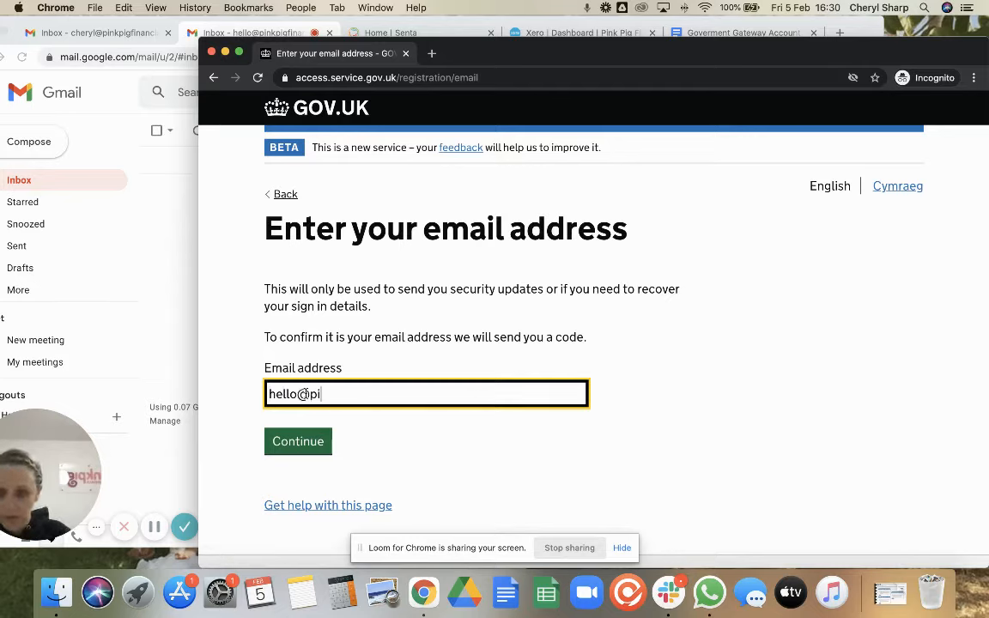
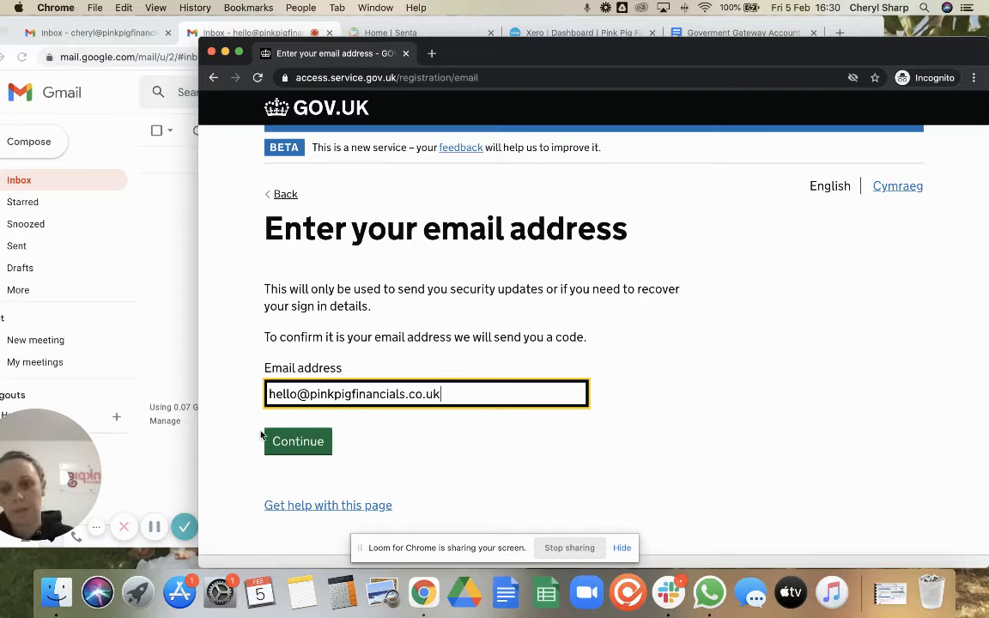
pyautogui.click(294, 443)
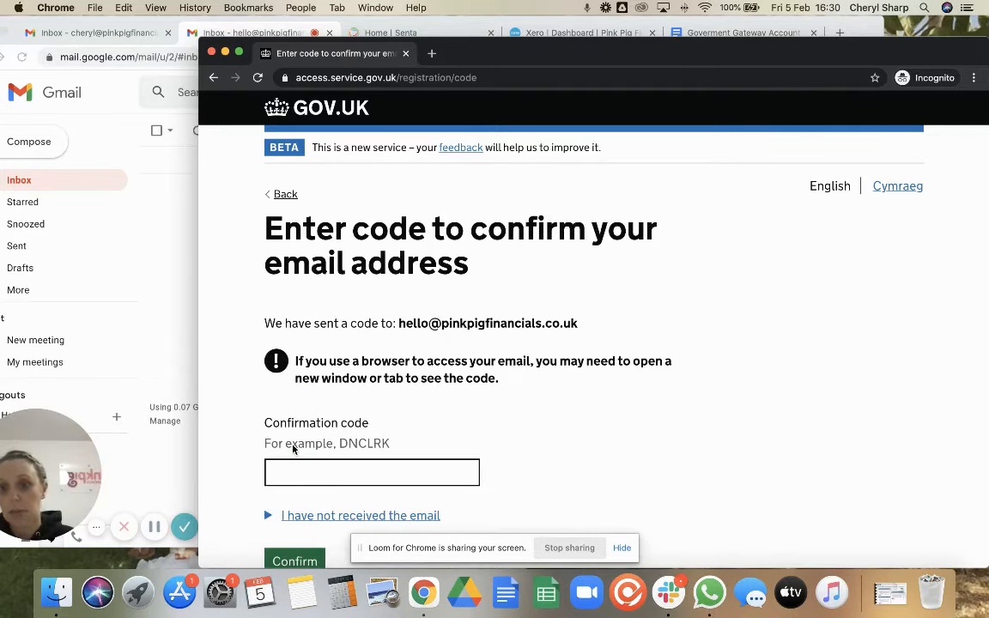
pyautogui.click(170, 284)
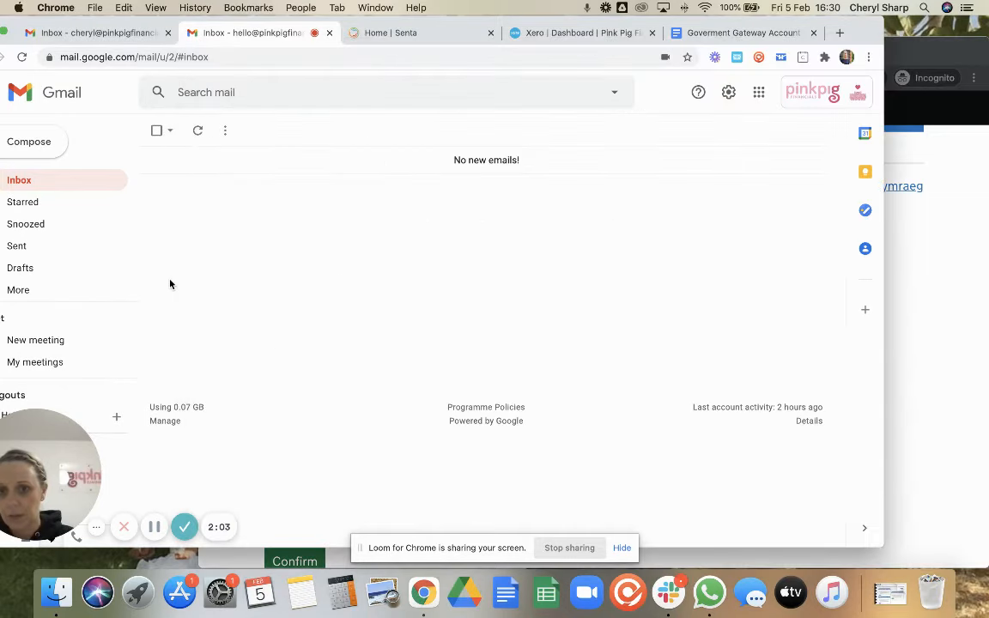
# Copy the confirmation code from the new Government Gateway email into the registration form
pyautogui.click(198, 131)
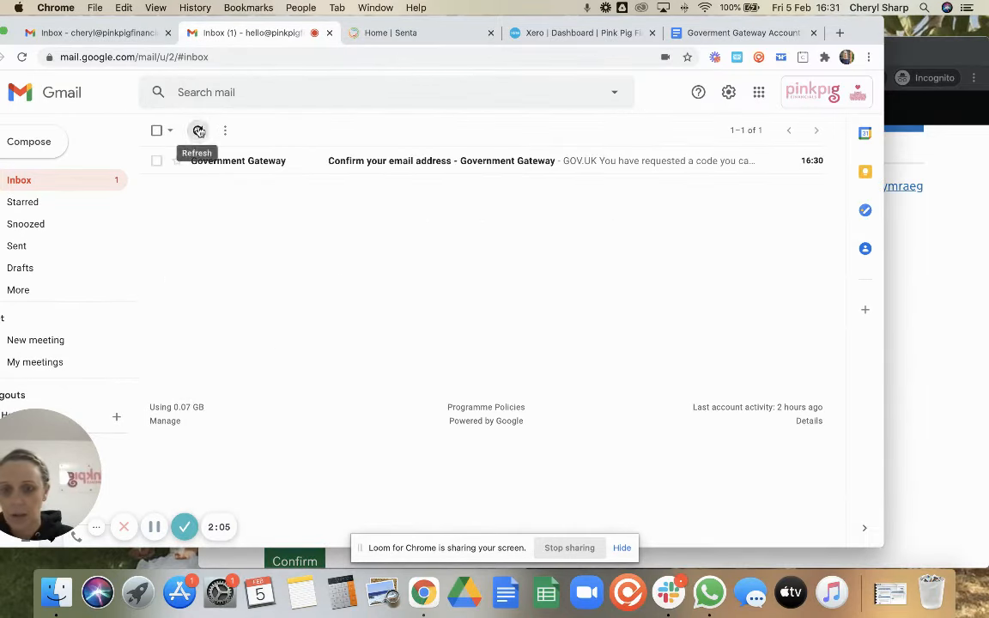
pyautogui.click(564, 163)
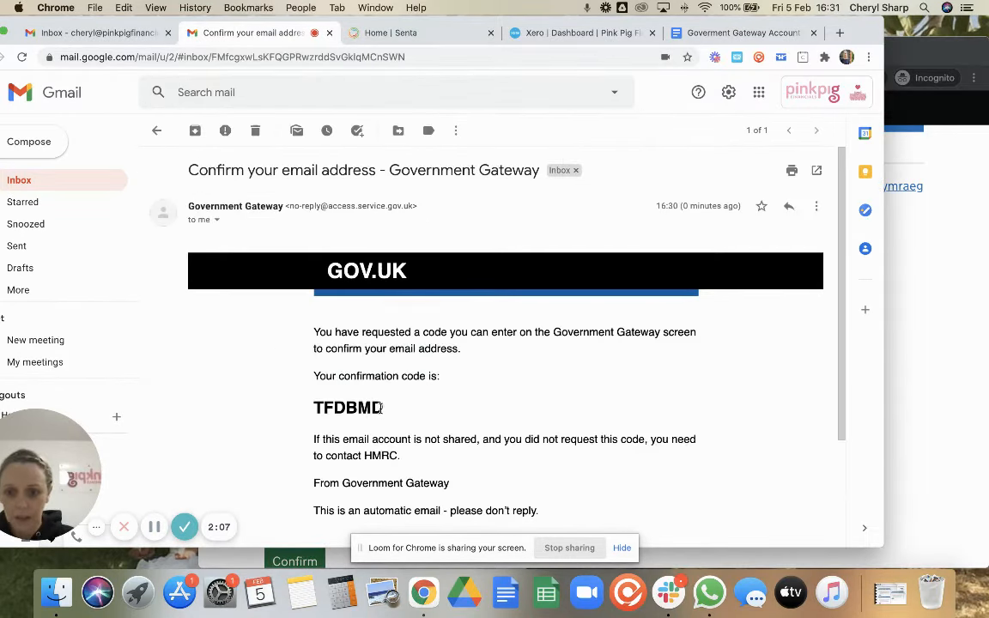
pyautogui.moveTo(382, 407); pyautogui.dragTo(313, 406)
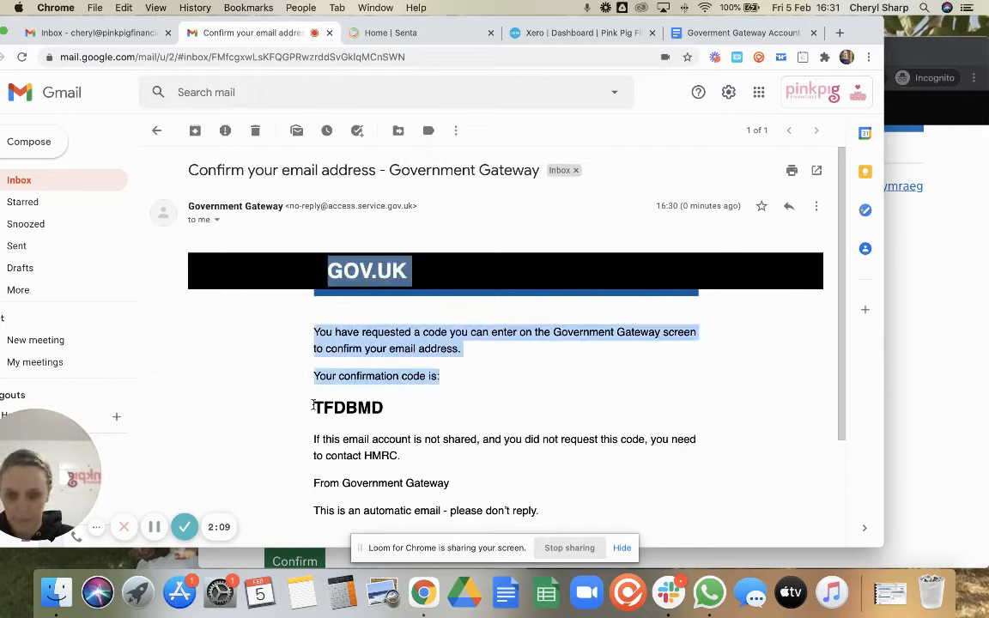
pyautogui.moveTo(384, 408); pyautogui.dragTo(317, 407)
pyautogui.press('super+c')
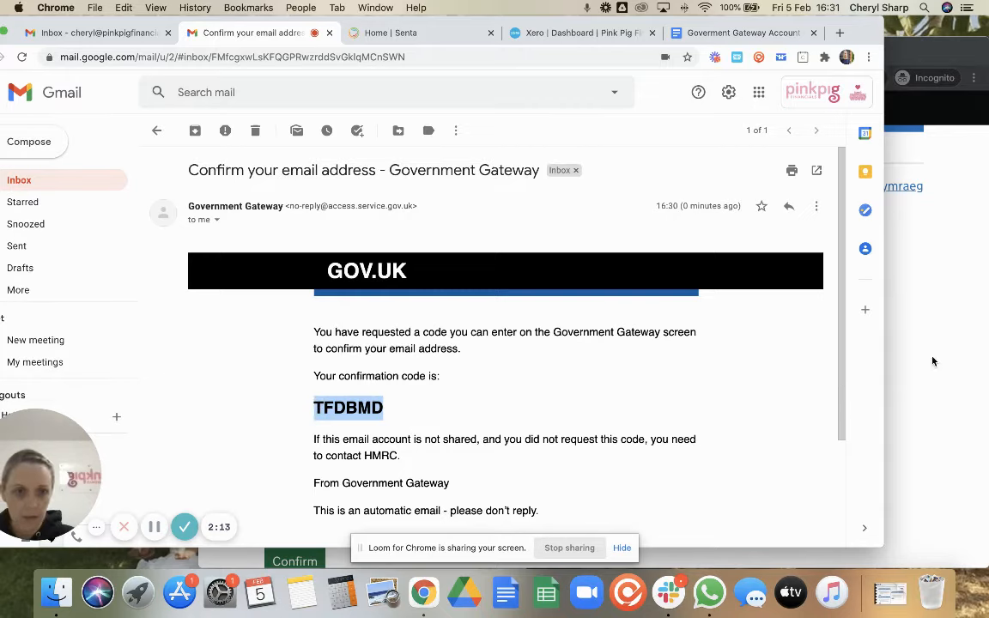
pyautogui.click(892, 348)
pyautogui.click(325, 469)
# Paste and submit the confirmation code to confirm the email address
pyautogui.press('super+v')
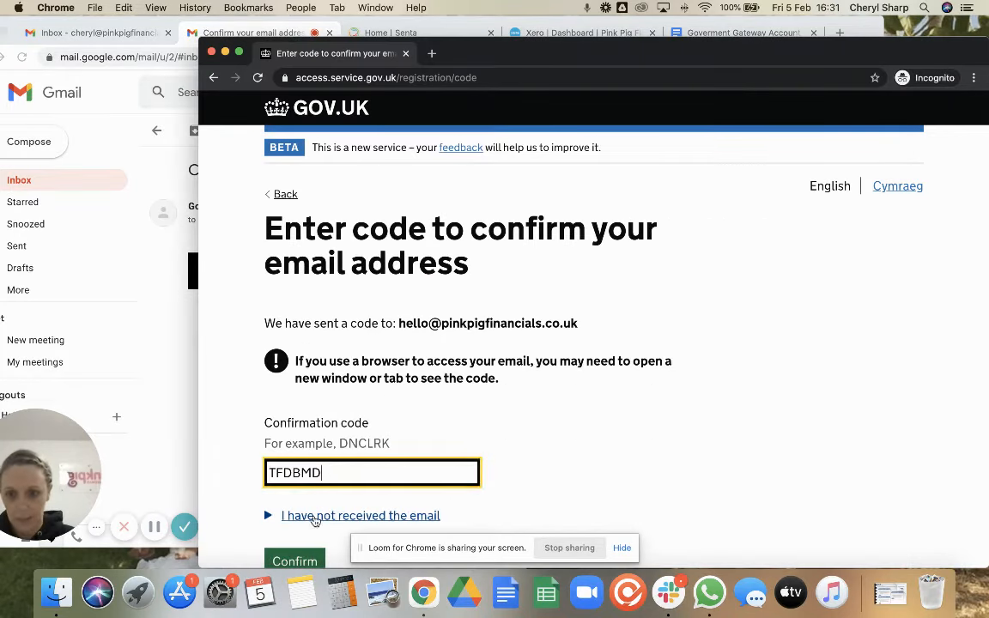
pyautogui.click(292, 562)
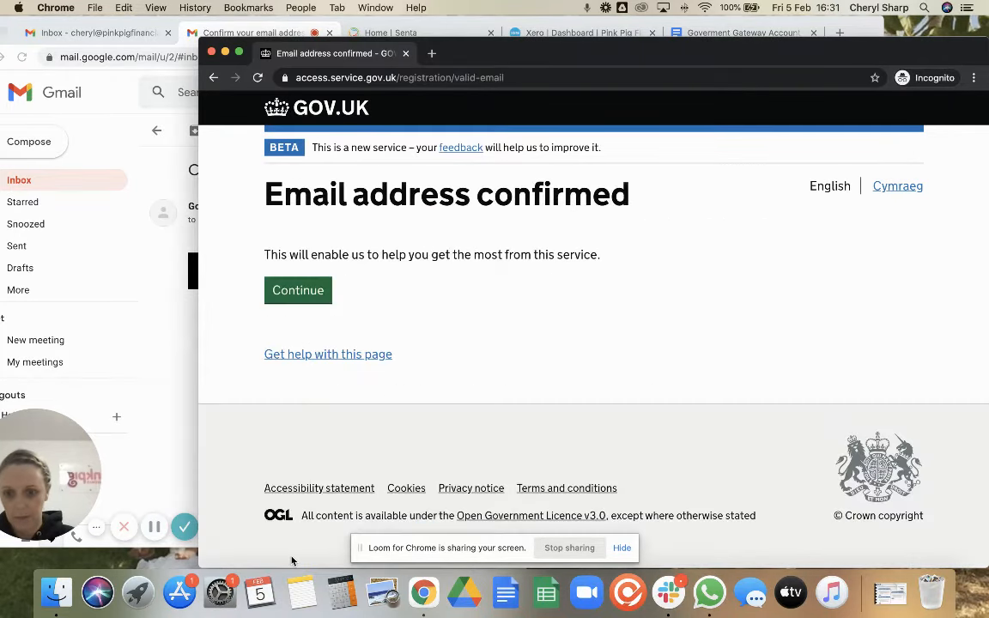
pyautogui.click(300, 289)
# Enter the account holder's full name and continue
pyautogui.click(349, 240)
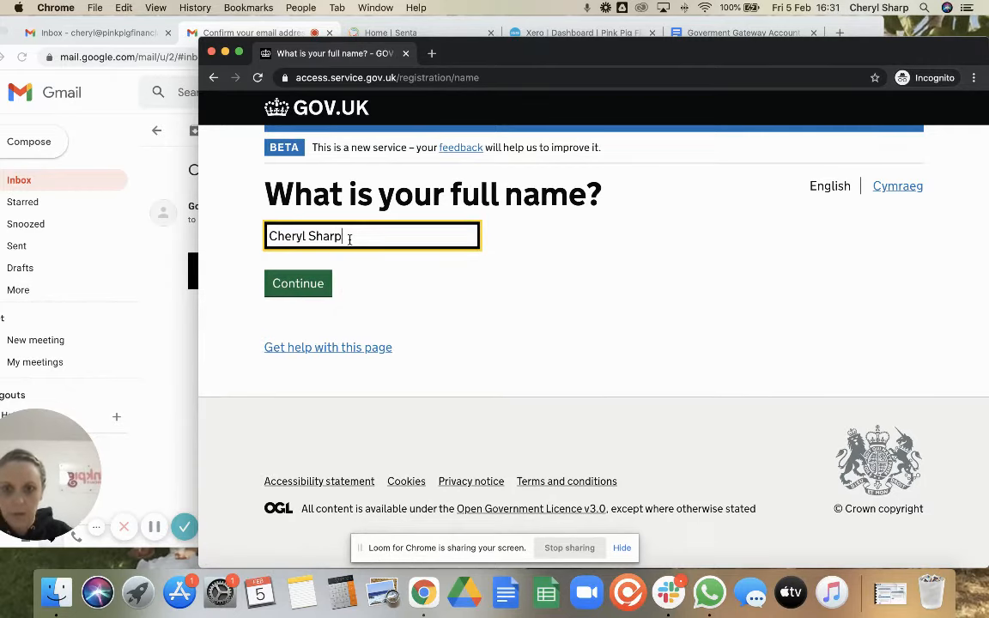
pyautogui.click(302, 285)
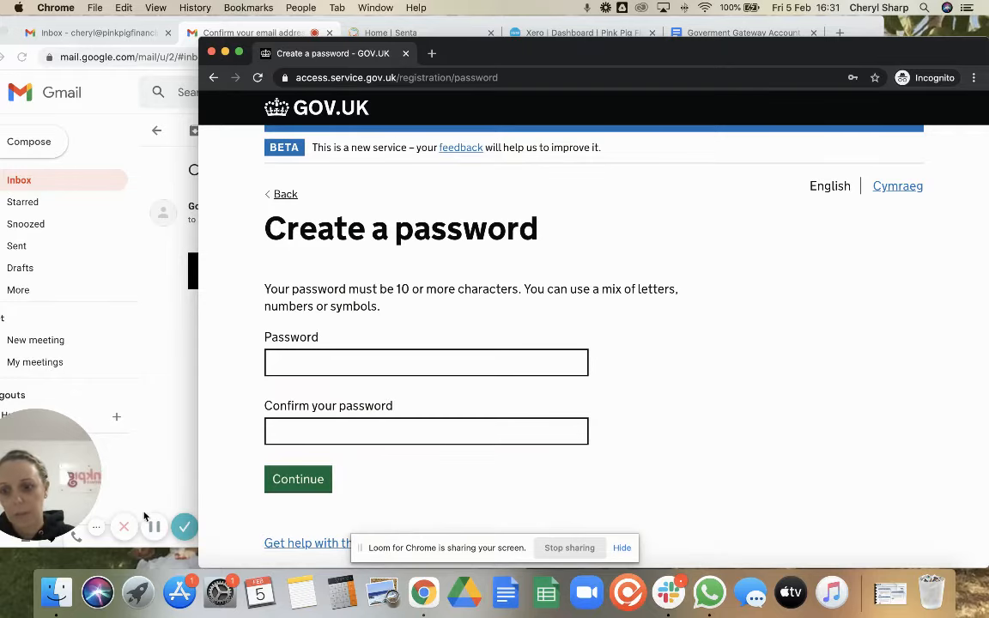
# Enter a new, less common password in both fields and resubmit until it is accepted
pyautogui.click(154, 530)
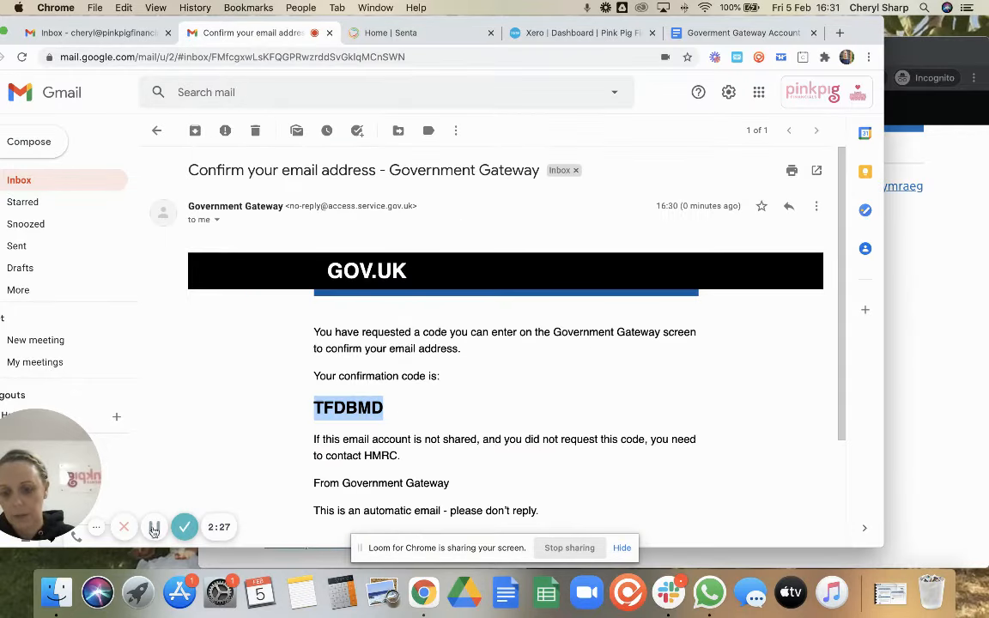
pyautogui.click(922, 390)
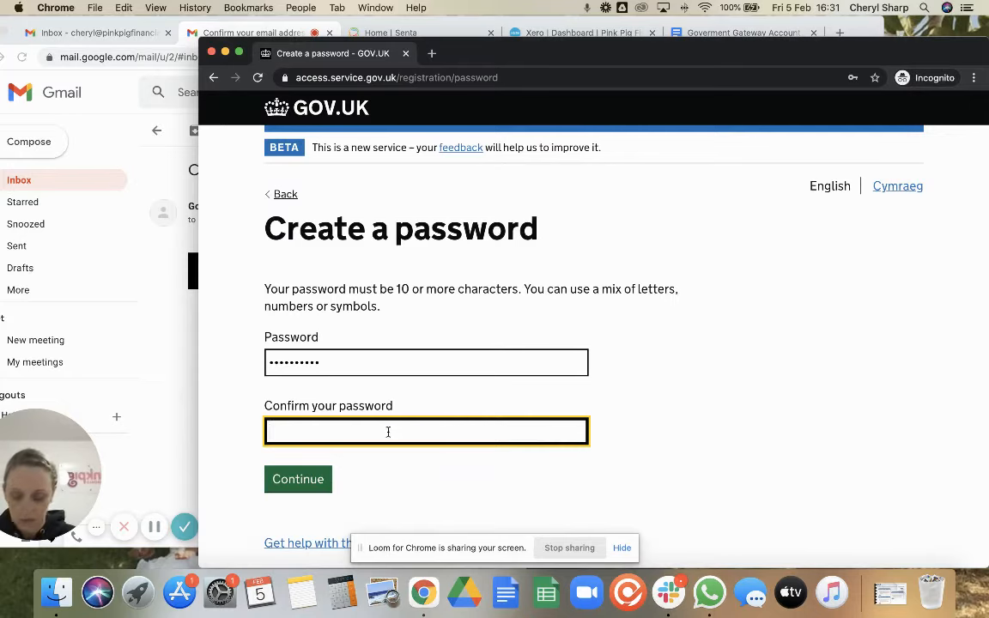
pyautogui.write('•••••••••')
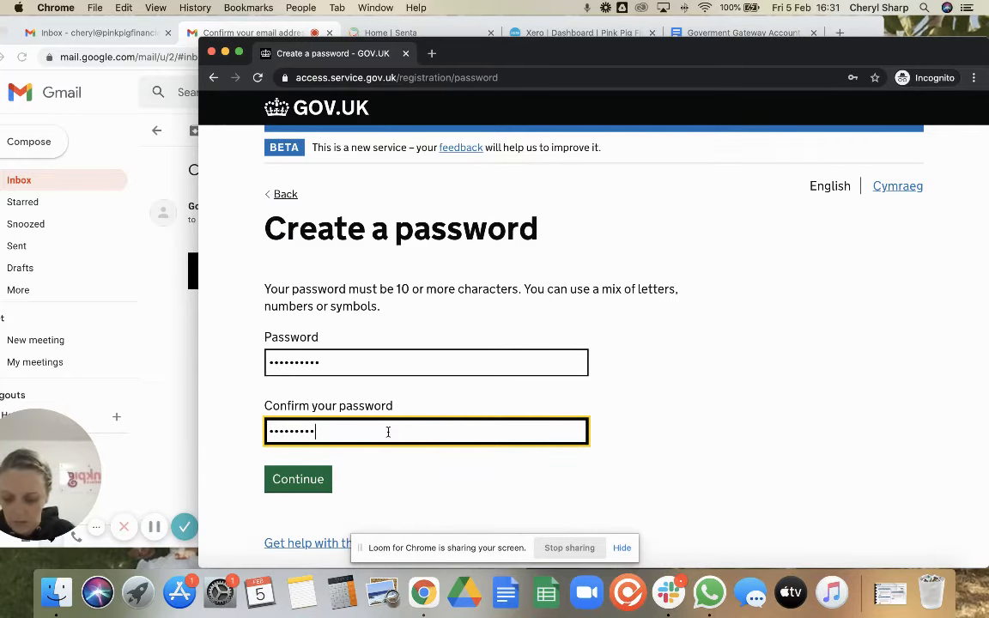
pyautogui.write('•')
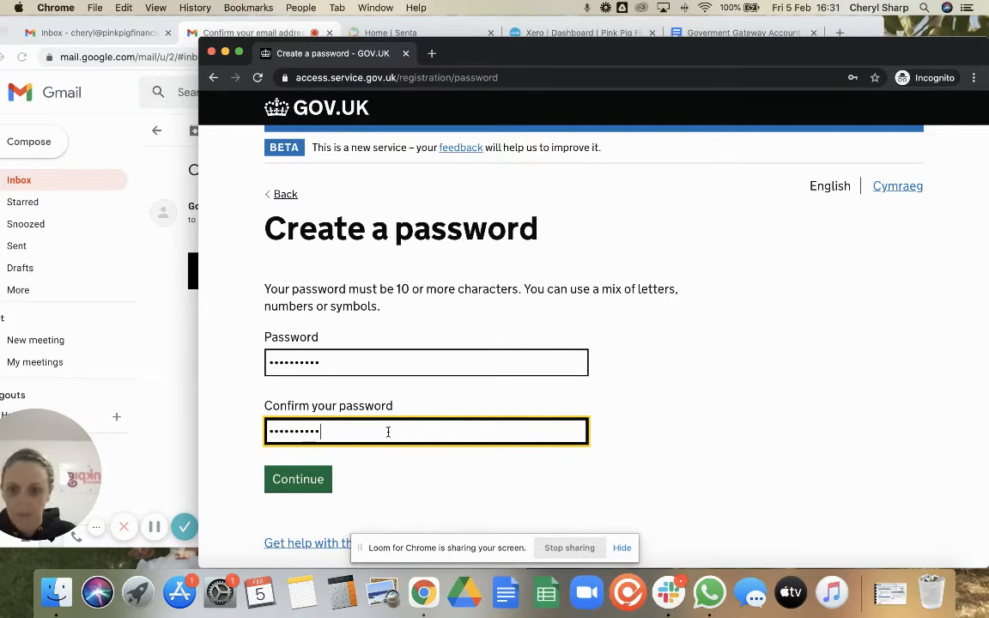
pyautogui.click(298, 480)
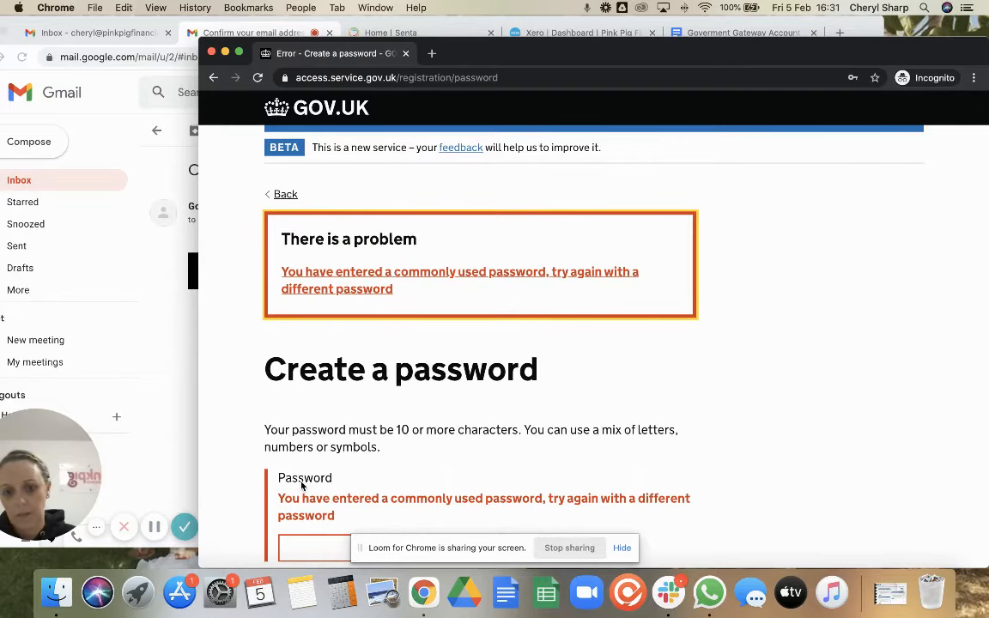
pyautogui.scroll(-3, 302, 486)
pyautogui.scroll(-2, 301, 485)
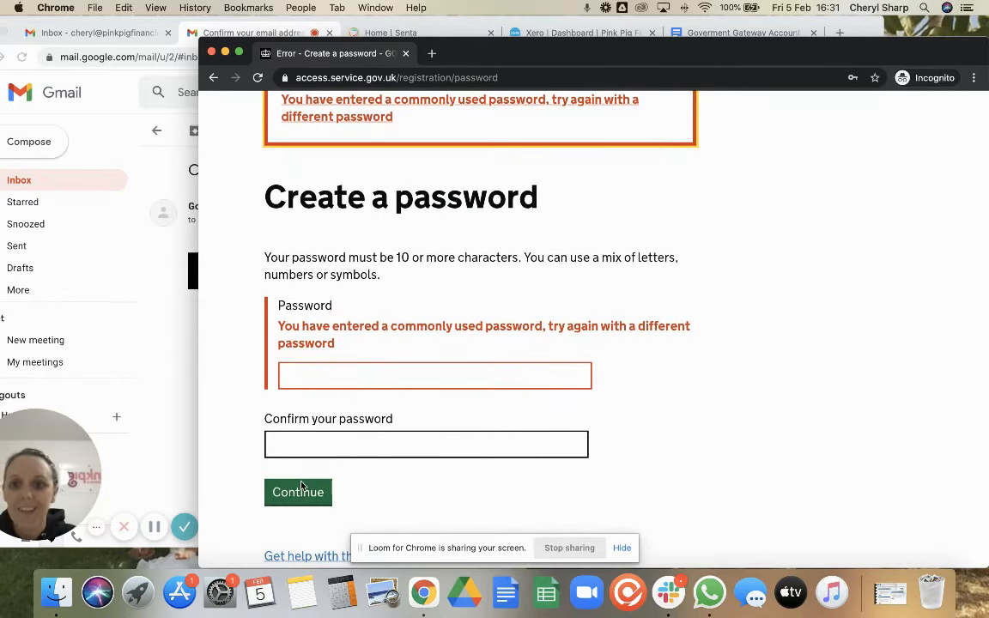
pyautogui.click(152, 529)
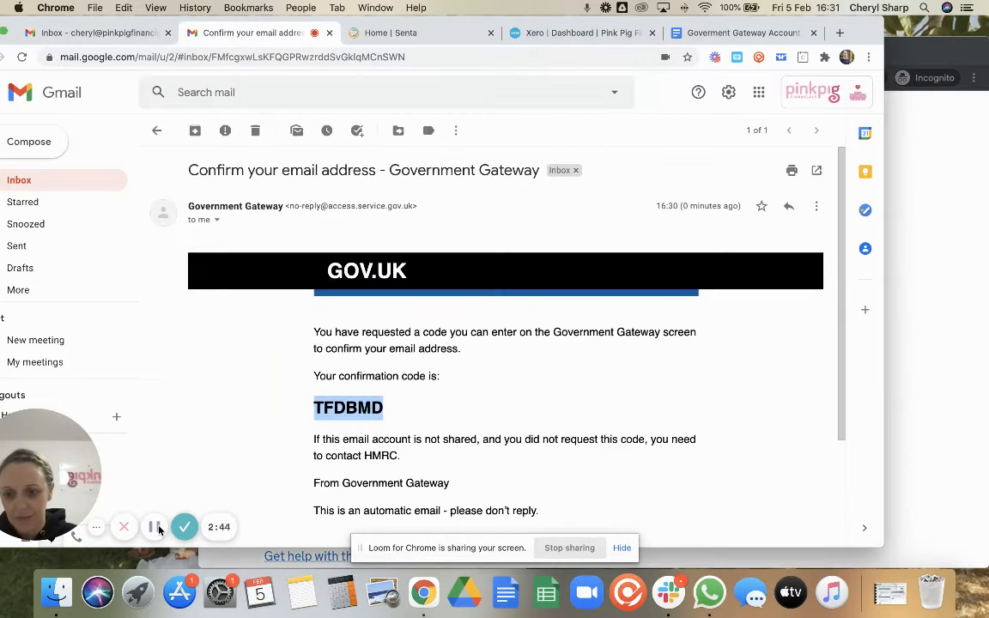
pyautogui.click(925, 385)
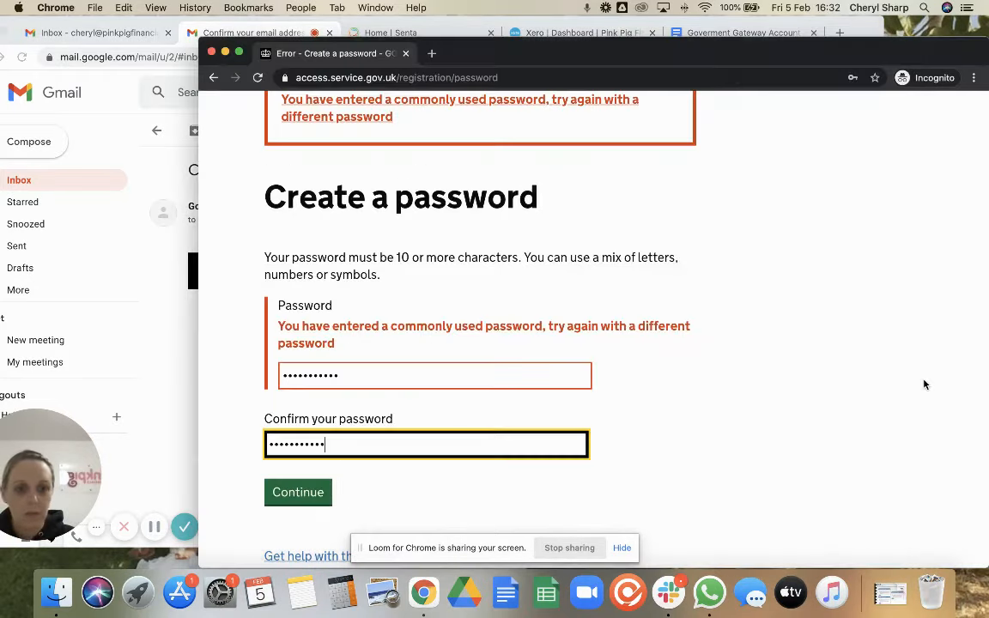
pyautogui.click(291, 495)
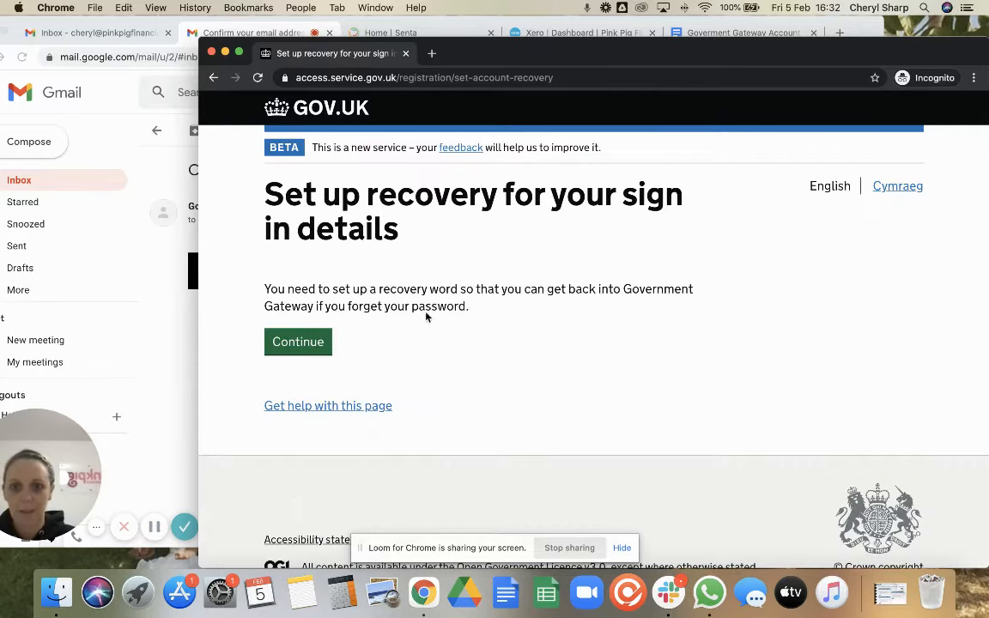
pyautogui.click(296, 352)
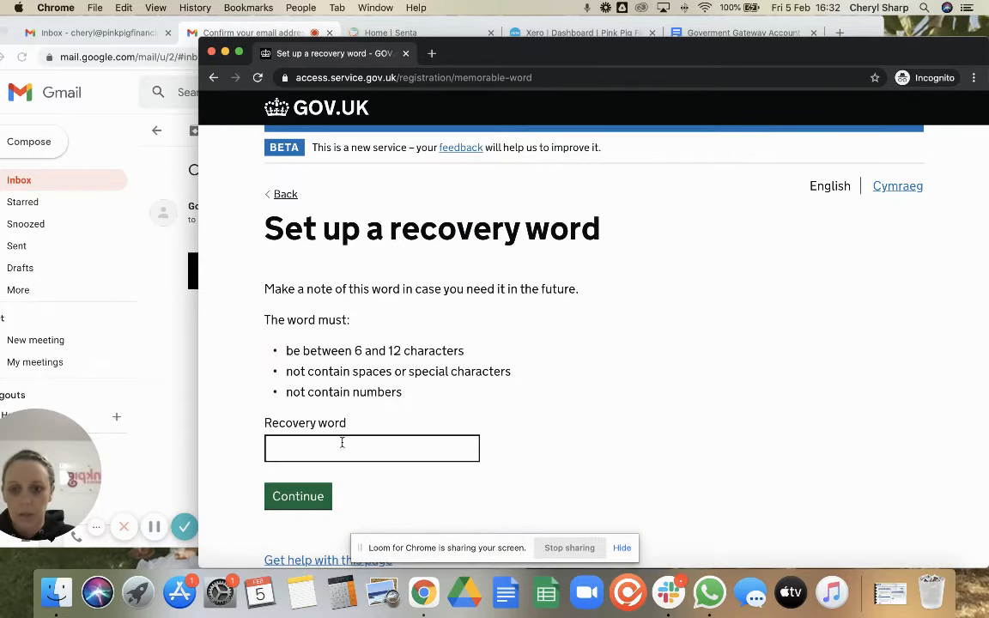
pyautogui.click(322, 450)
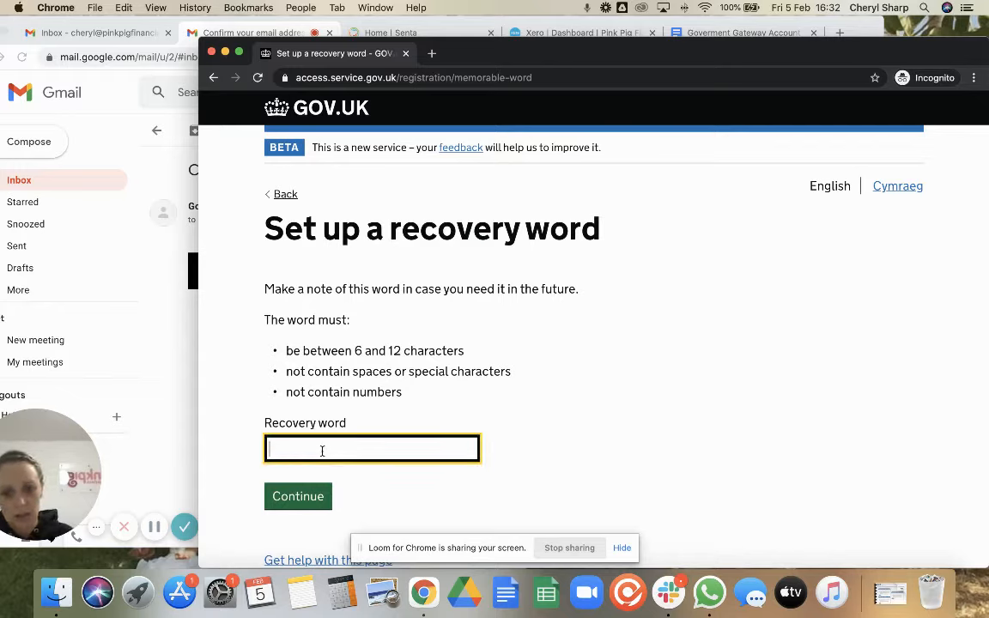
pyautogui.write('testing')
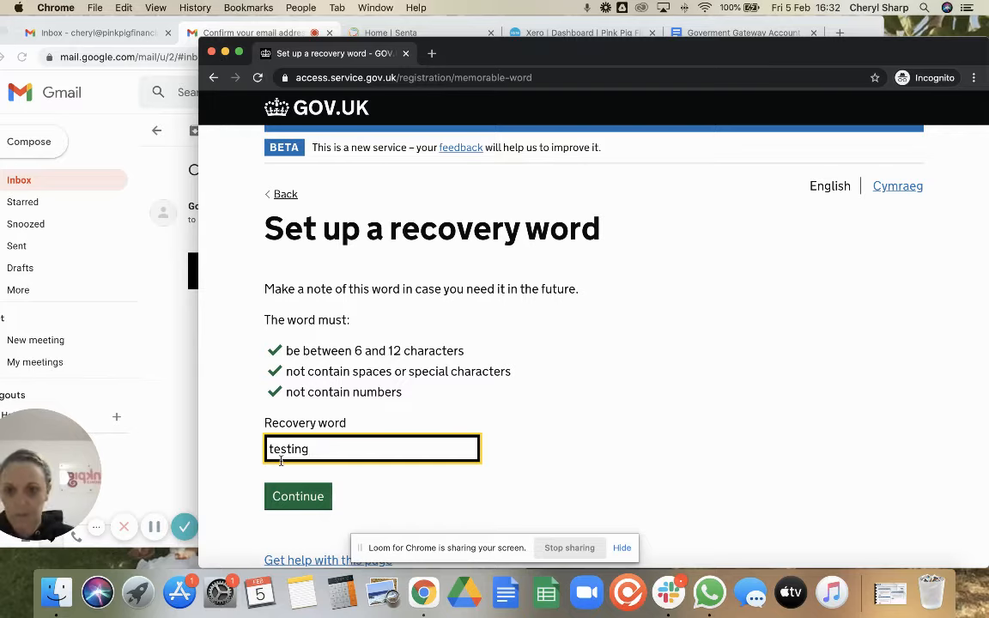
pyautogui.click(292, 496)
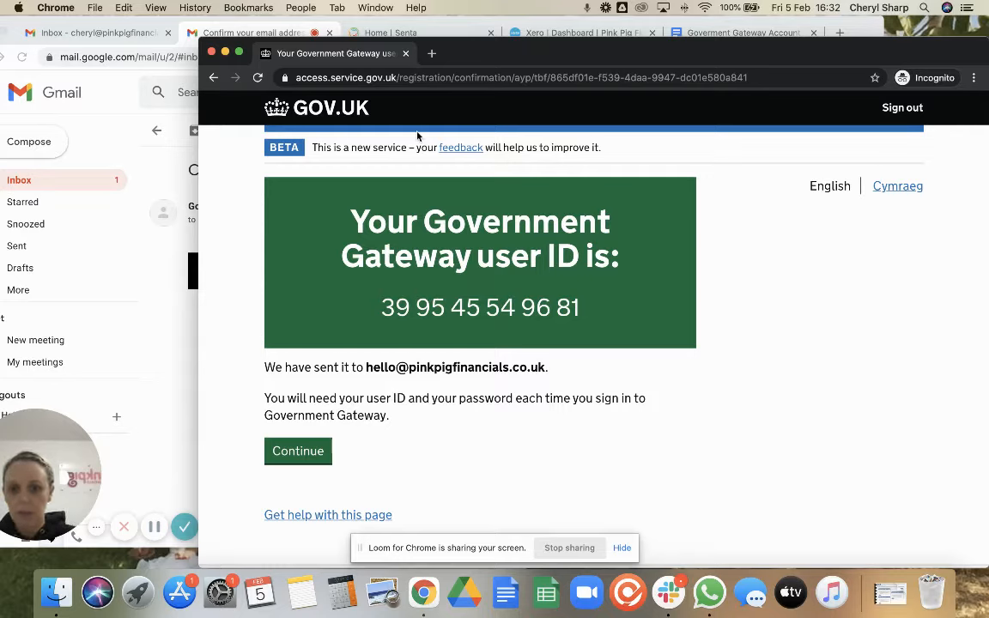
# Print the user ID confirmation page to a PDF under the default file name
pyautogui.click(95, 8)
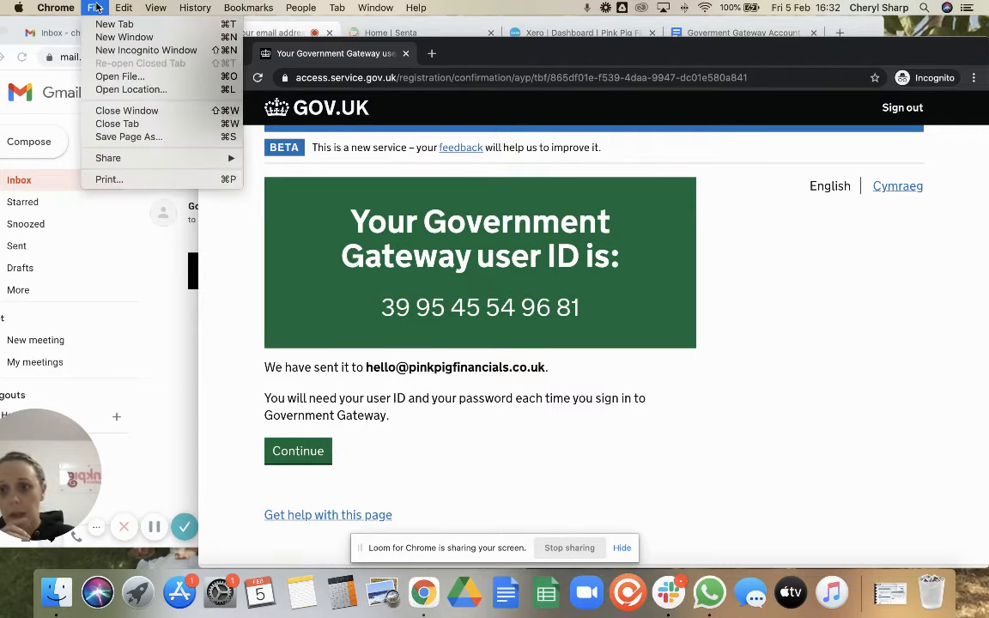
pyautogui.click(123, 181)
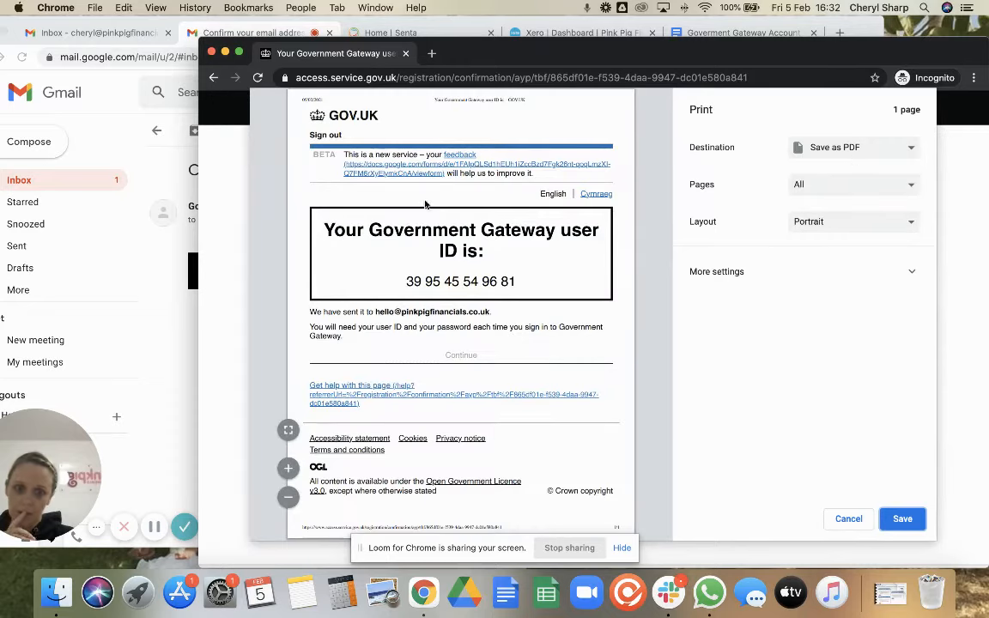
pyautogui.click(901, 519)
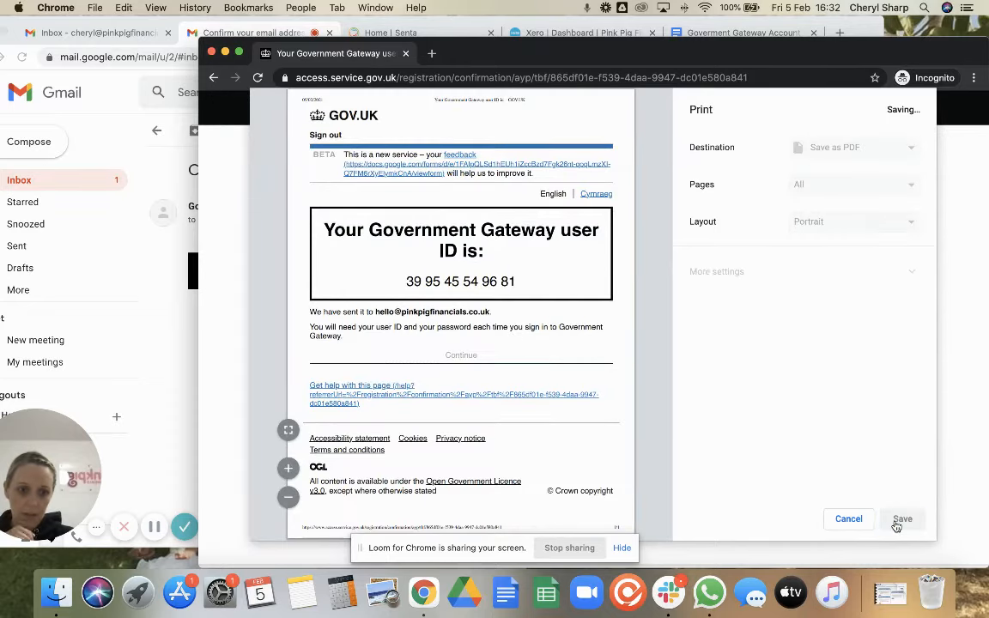
pyautogui.press('Return')
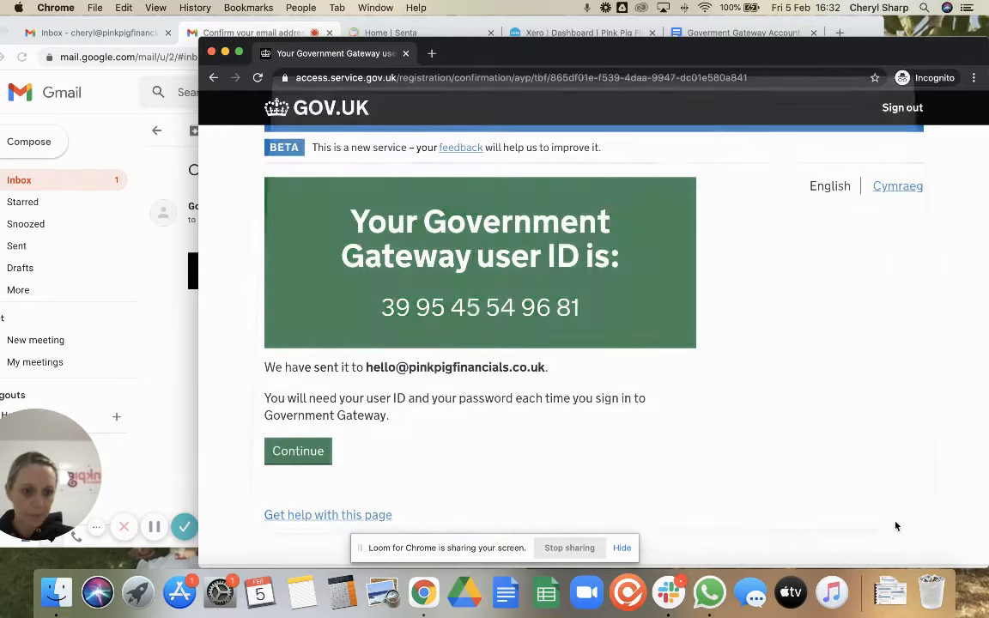
# Check the saved user ID PDF from Downloads, then continue past the confirmation
pyautogui.click(890, 590)
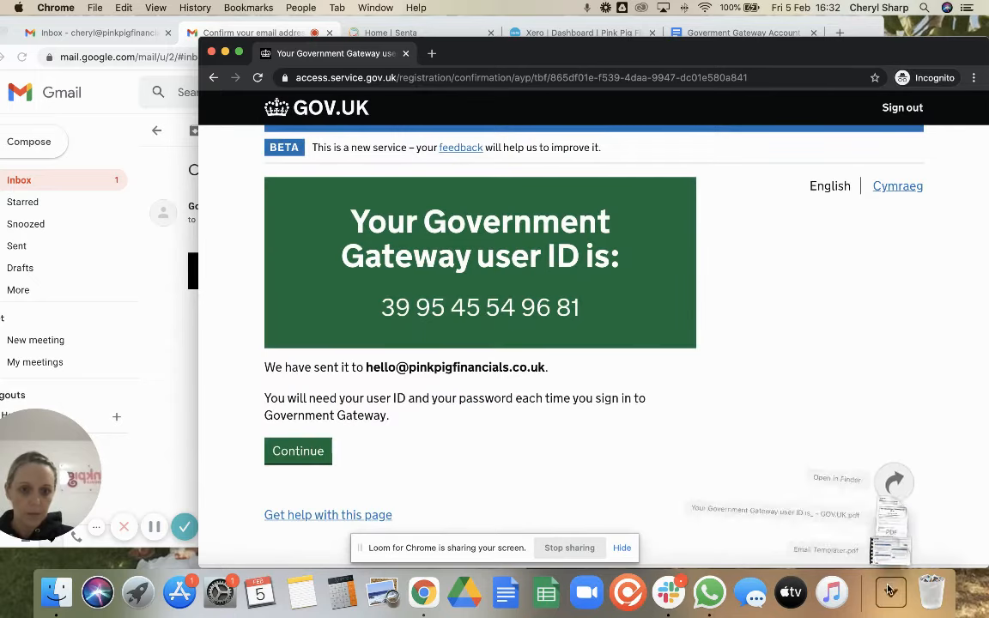
pyautogui.click(891, 513)
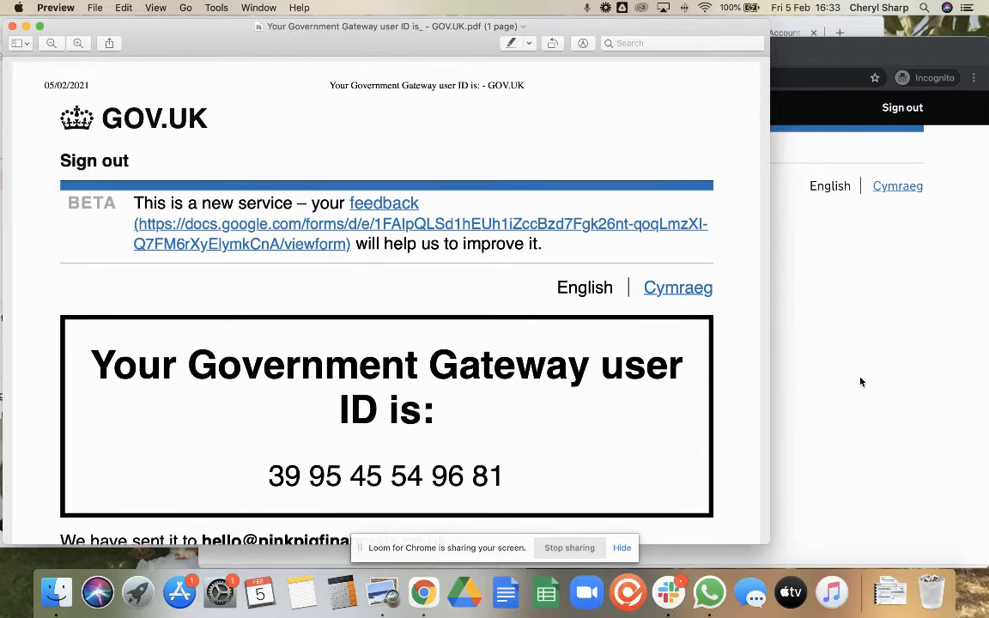
pyautogui.click(12, 25)
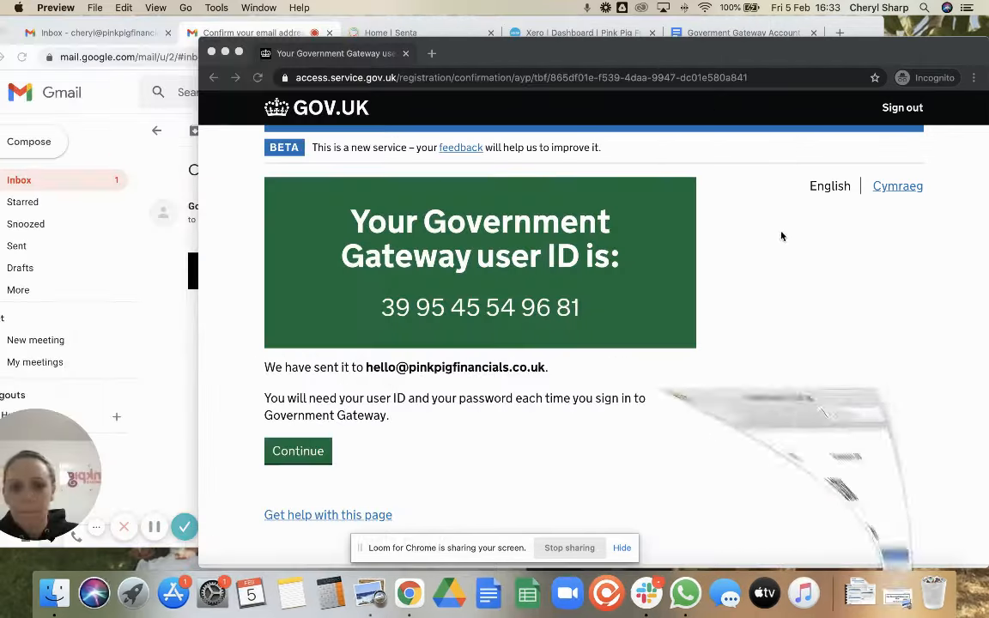
pyautogui.click(298, 450)
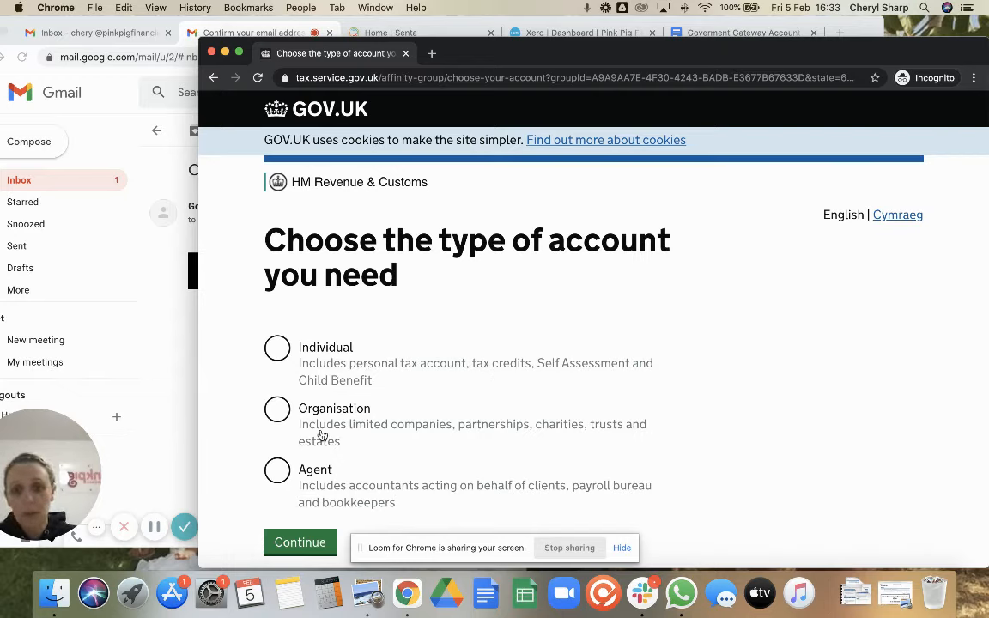
# Choose the Organisation account type and continue
pyautogui.click(279, 410)
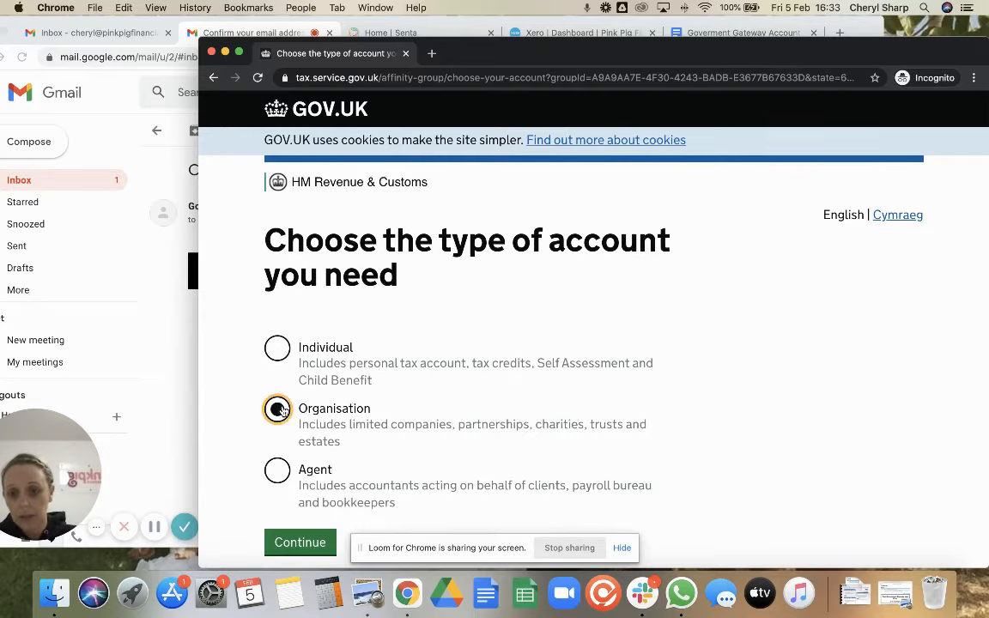
pyautogui.click(300, 544)
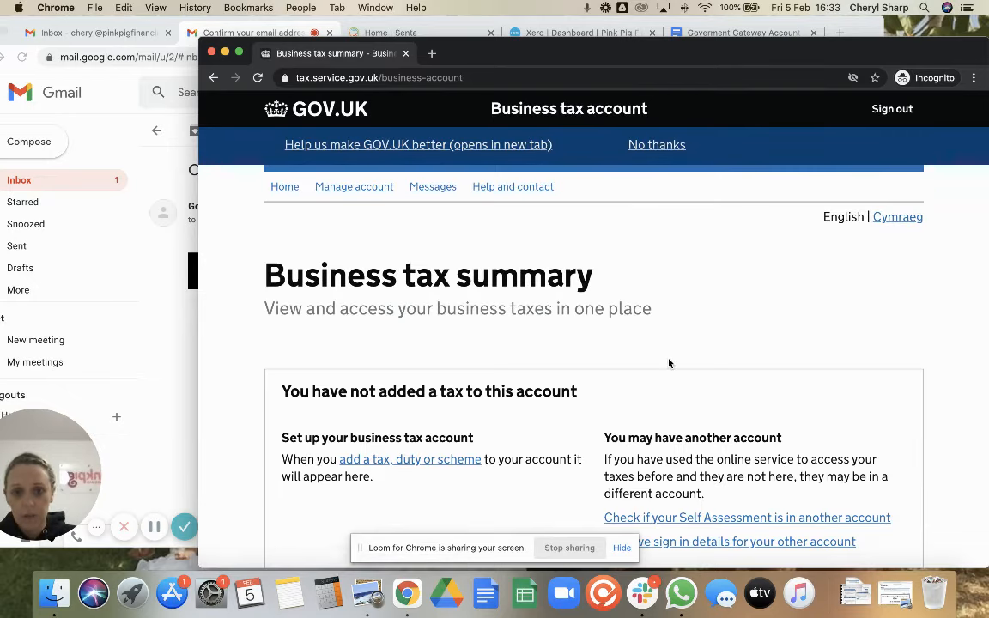
# From the Business tax summary, choose to add a tax, duty or scheme
pyautogui.scroll(-4, 669, 364)
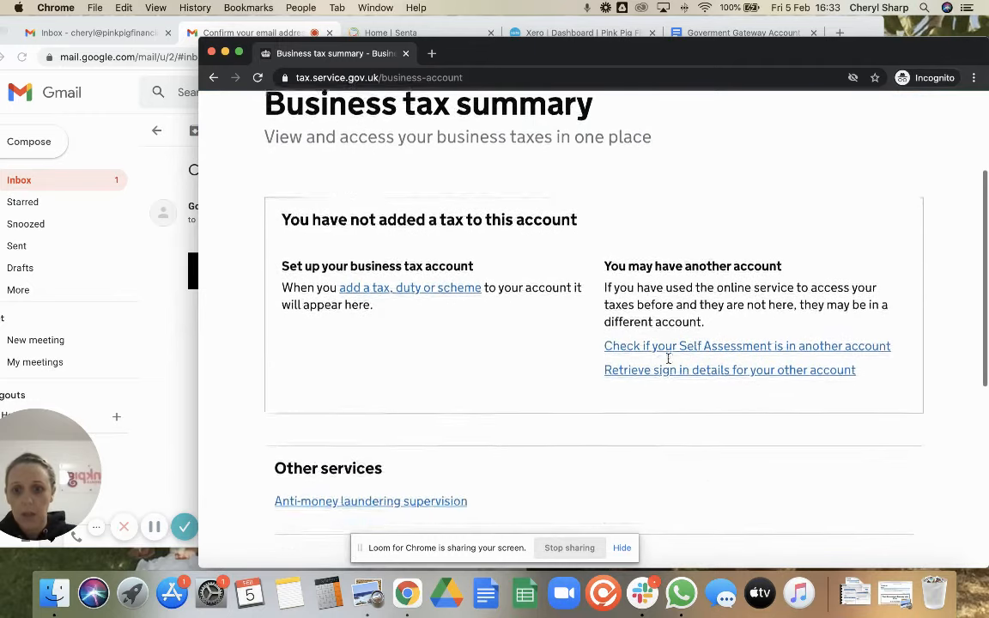
pyautogui.scroll(-3, 436, 343)
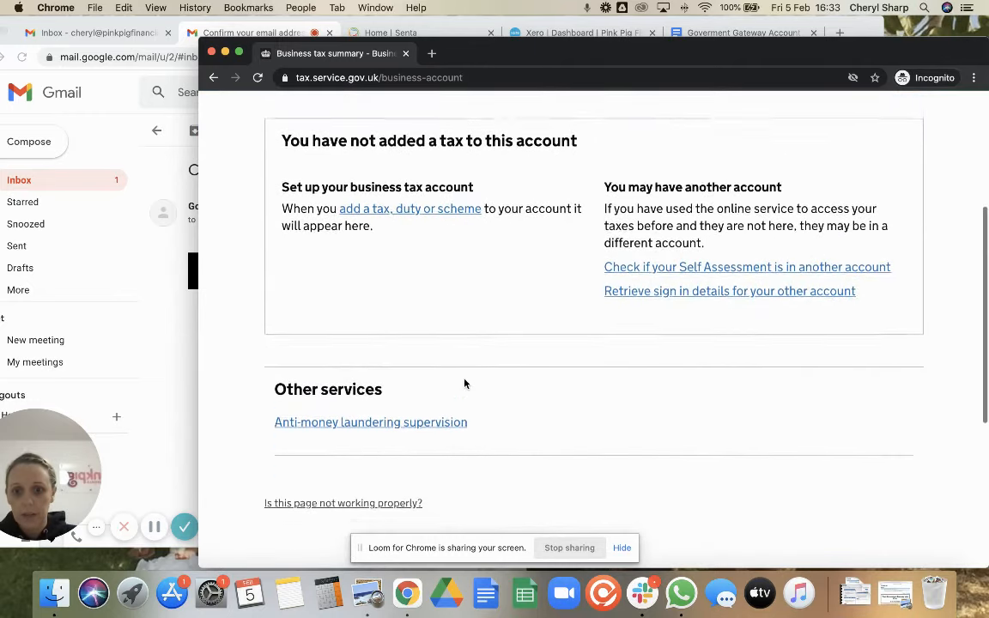
pyautogui.scroll(6, 495, 302)
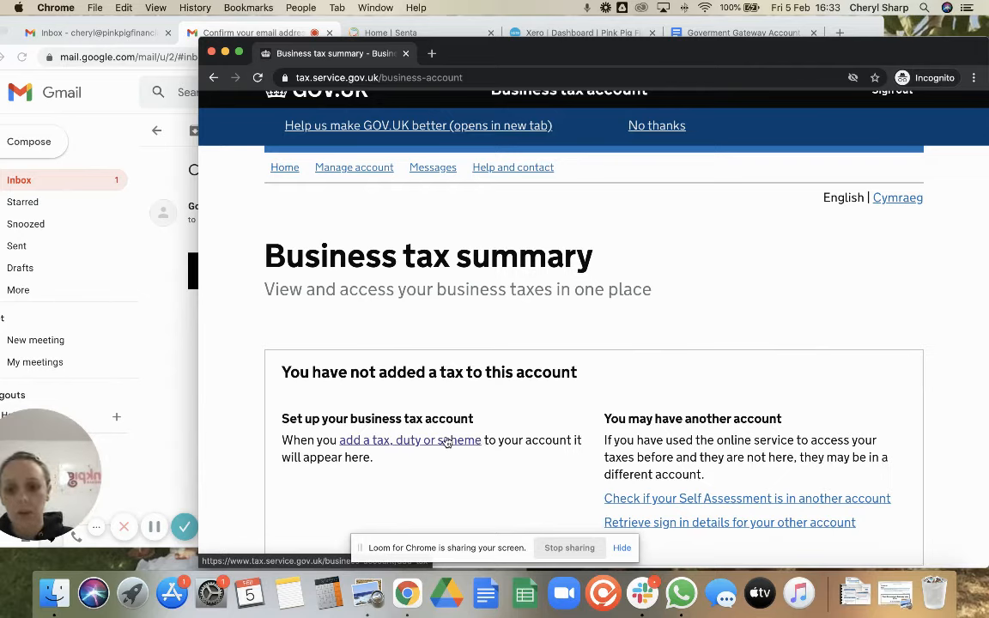
pyautogui.click(445, 441)
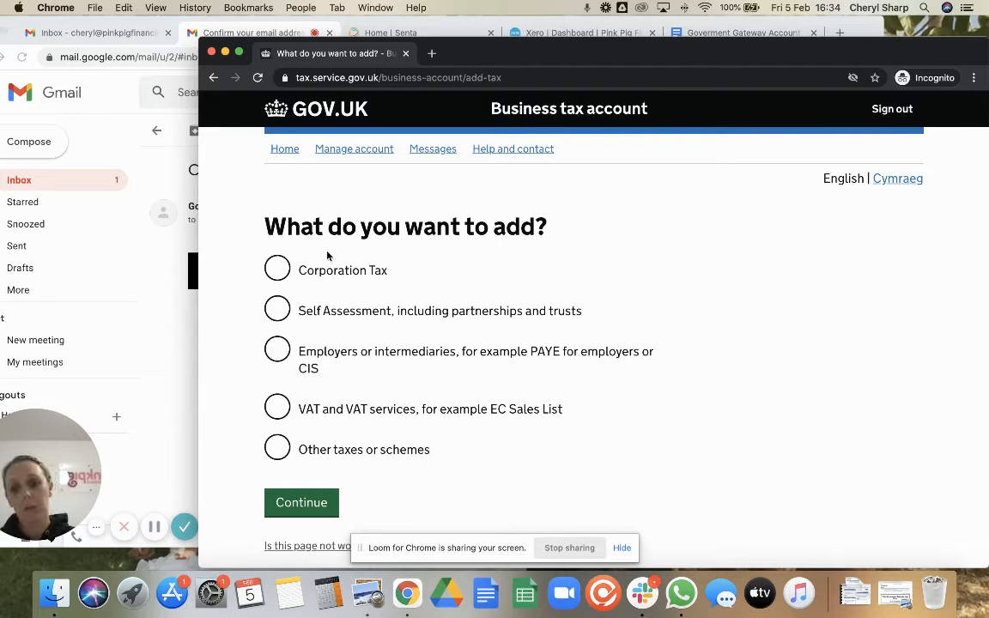
# Choose Corporation Tax to add and scroll through its access request form
pyautogui.click(278, 268)
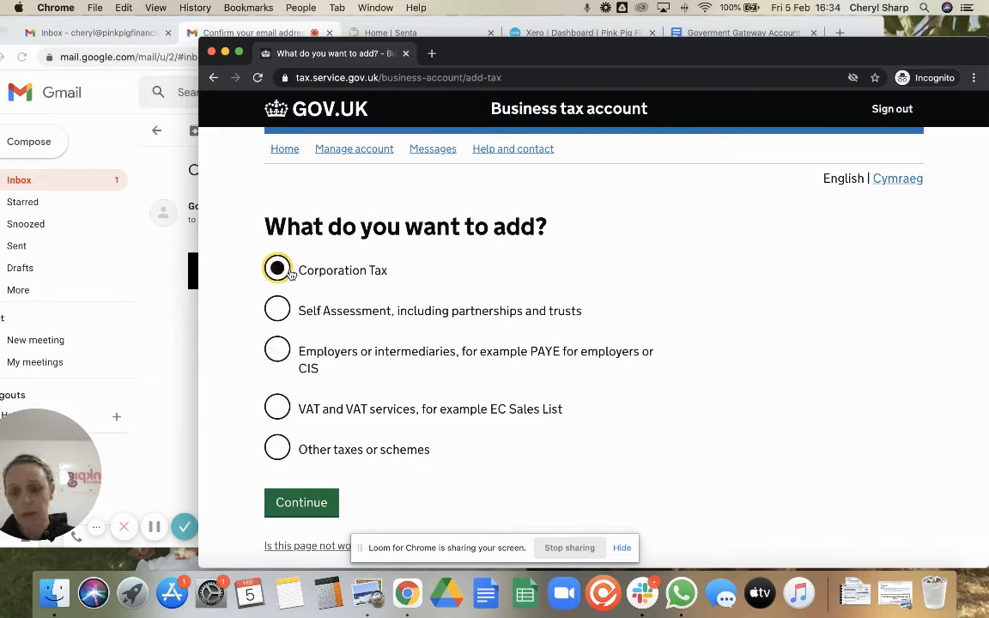
pyautogui.click(286, 509)
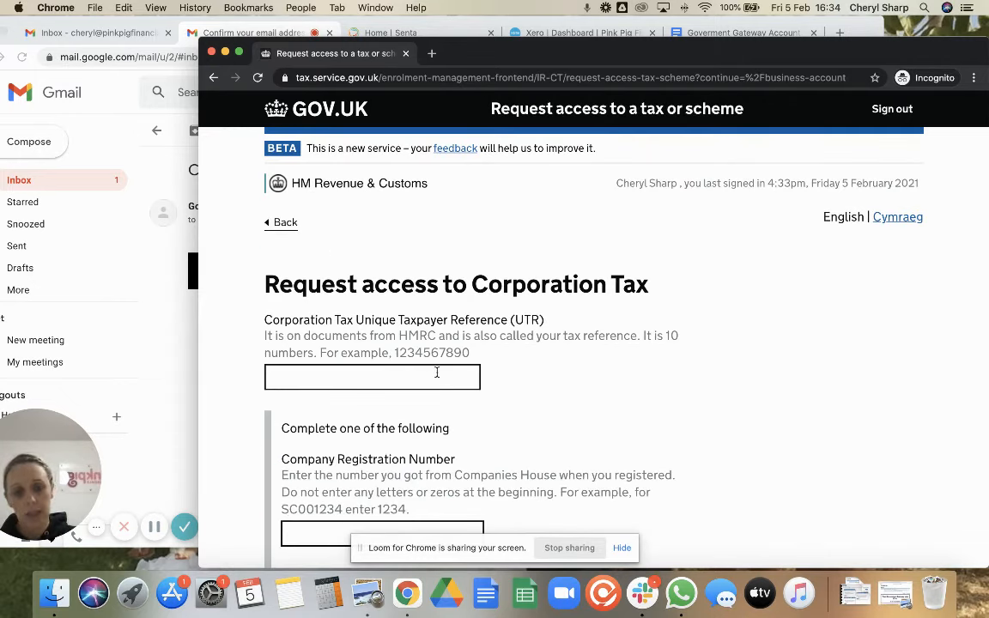
pyautogui.scroll(-5, 679, 393)
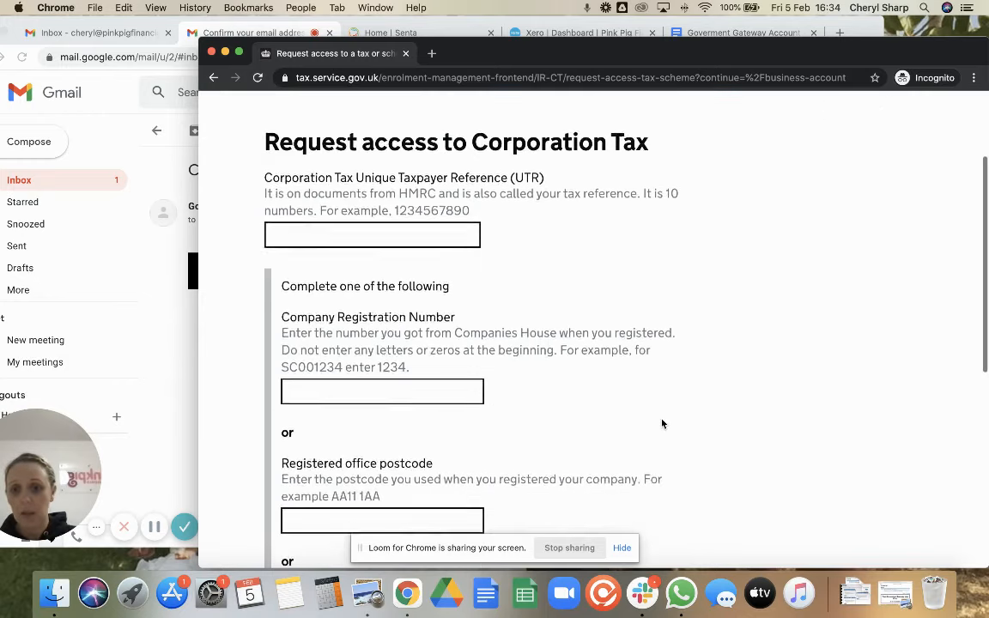
pyautogui.scroll(-2, 662, 423)
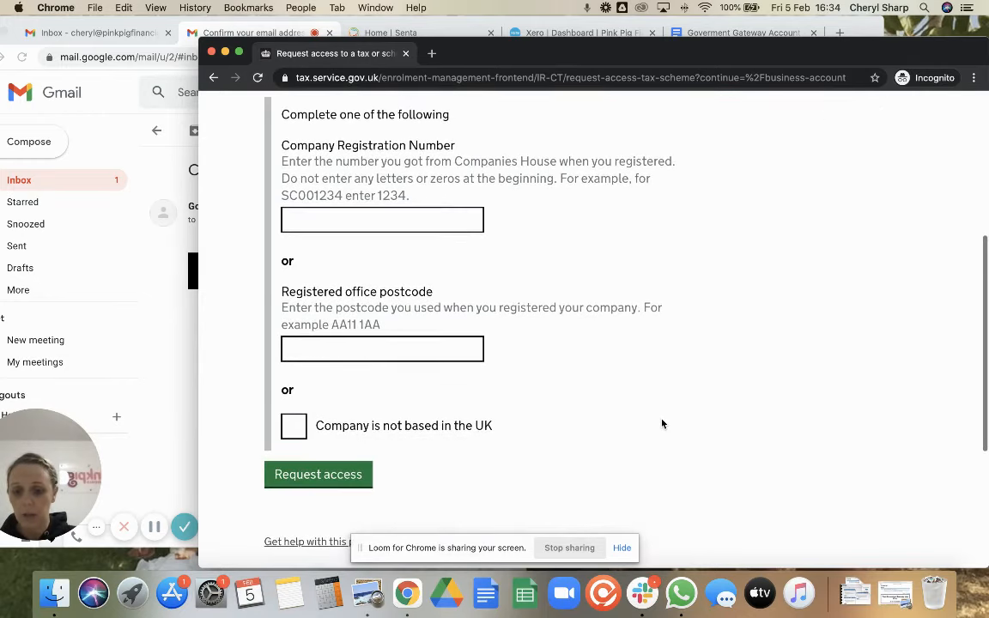
# Return to the tax list and select the 'Employers or intermediaries' option
pyautogui.scroll(7, 614, 399)
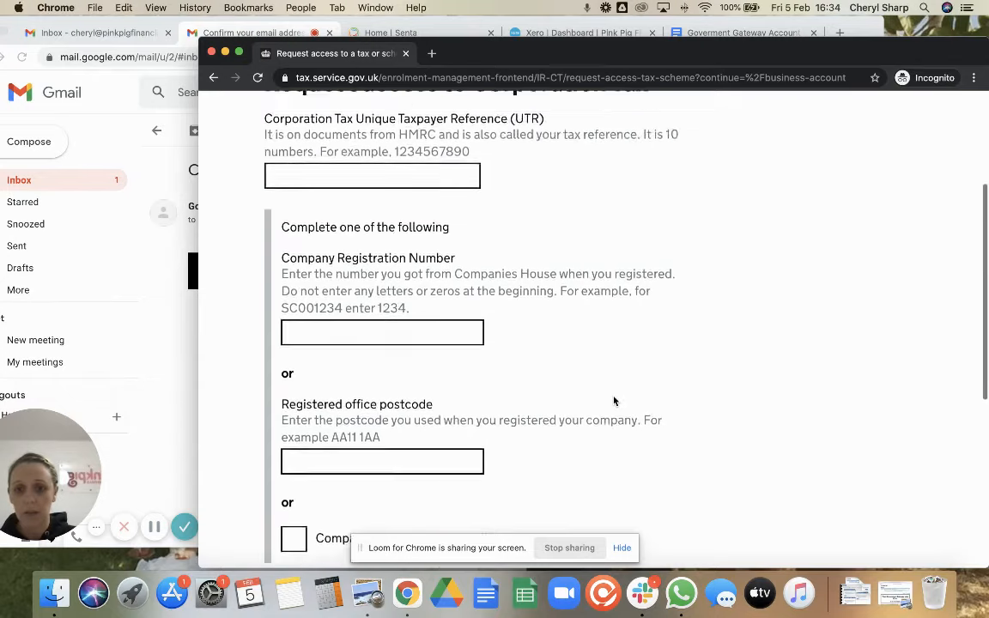
pyautogui.click(284, 223)
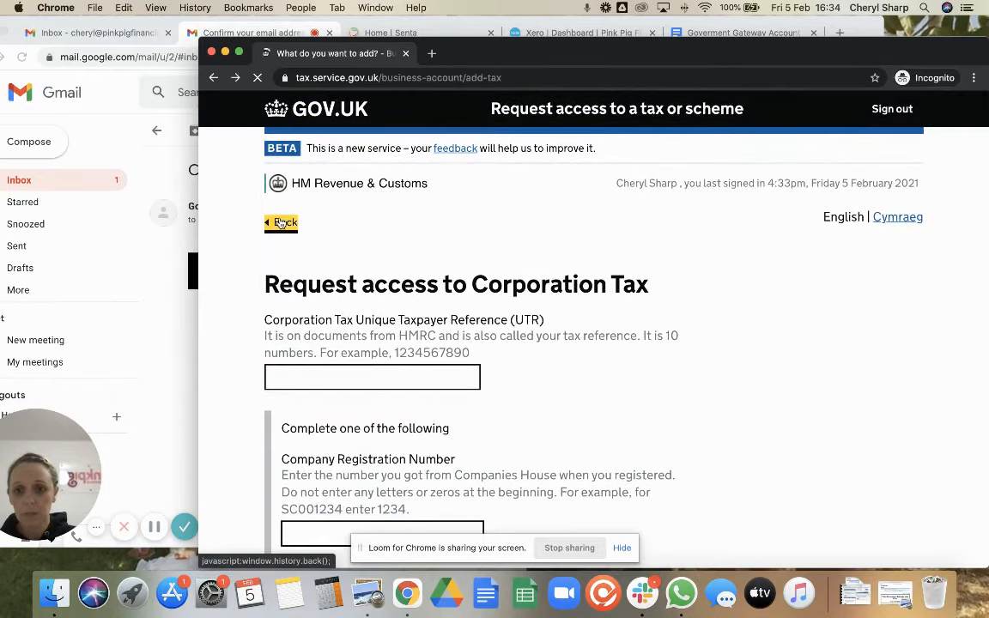
pyautogui.click(277, 353)
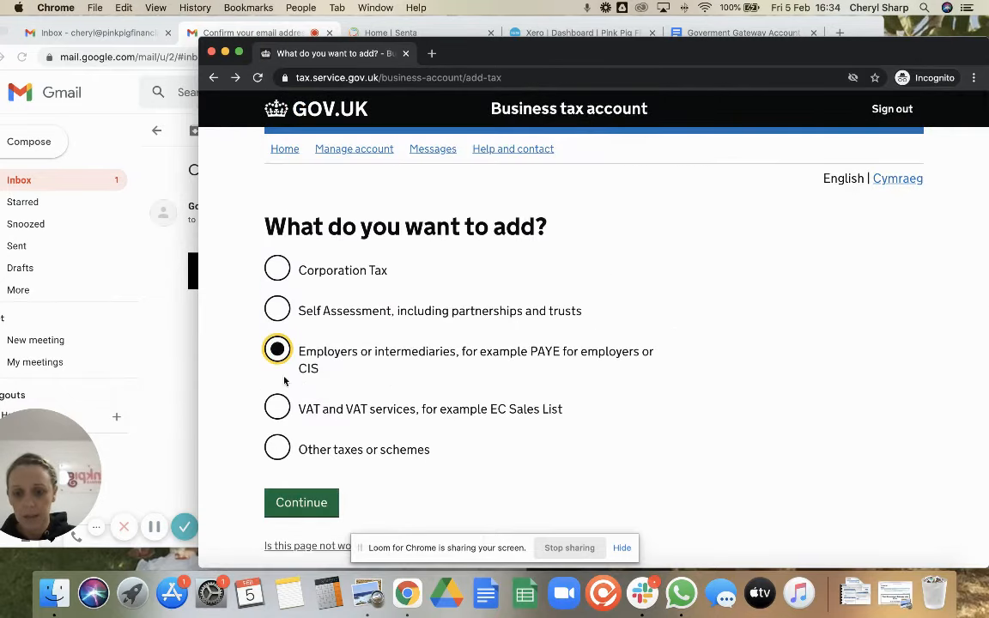
pyautogui.click(290, 503)
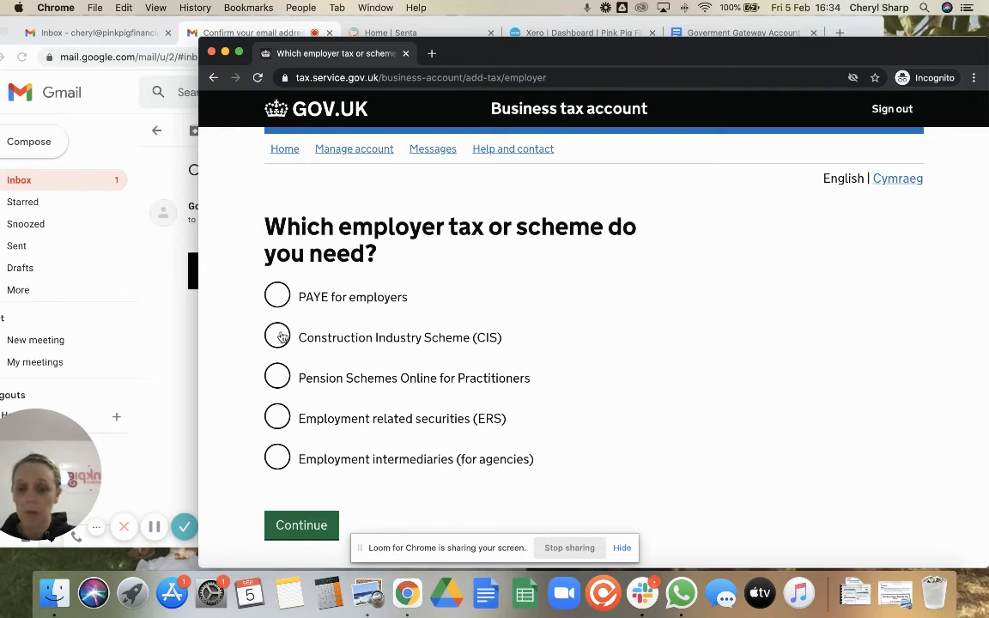
pyautogui.click(276, 294)
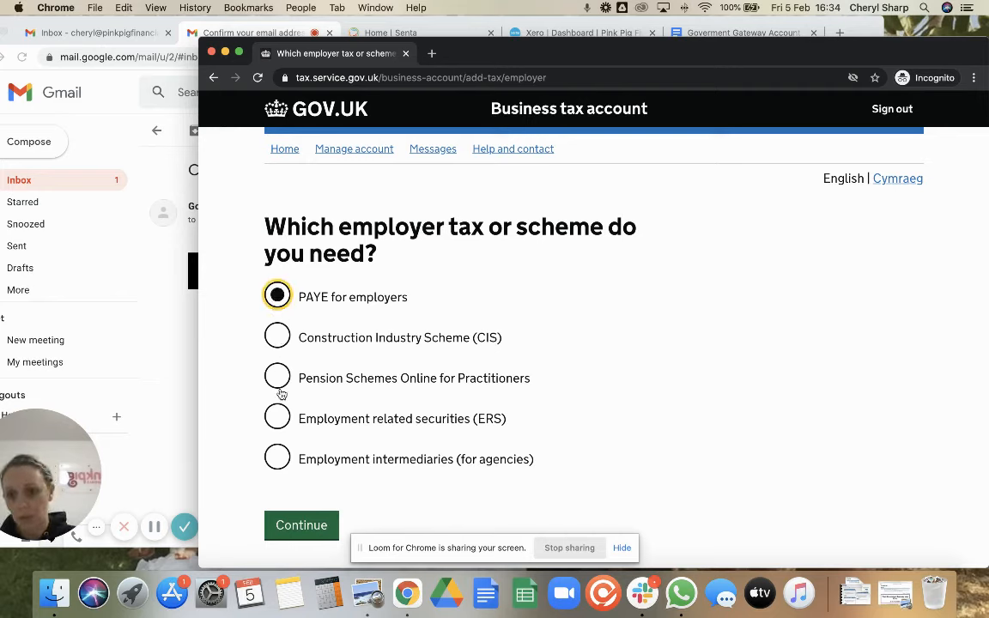
pyautogui.click(299, 525)
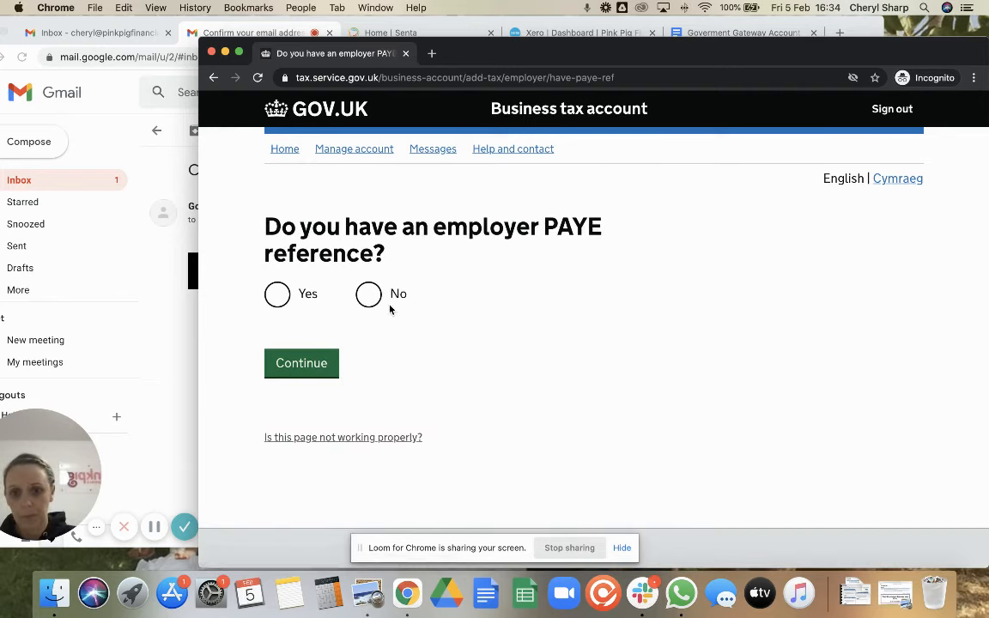
pyautogui.click(277, 294)
pyautogui.click(303, 371)
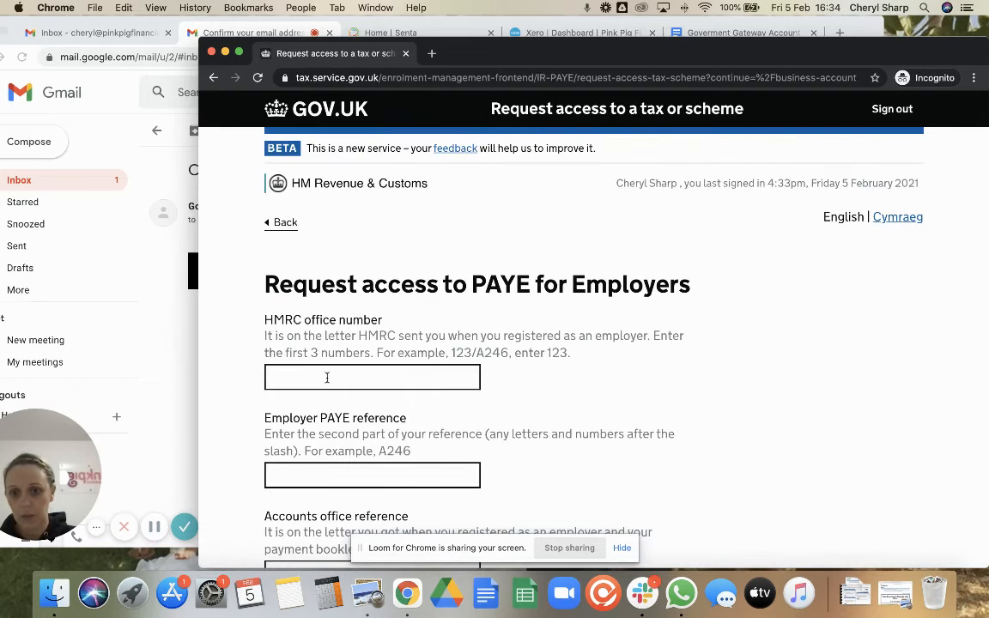
pyautogui.scroll(-3, 335, 429)
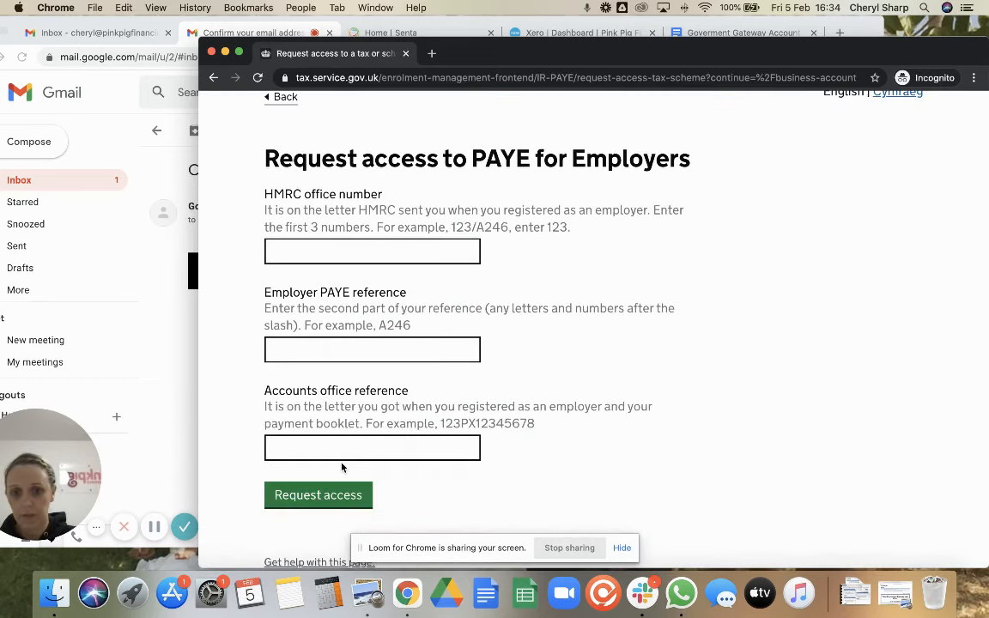
pyautogui.scroll(1, 318, 429)
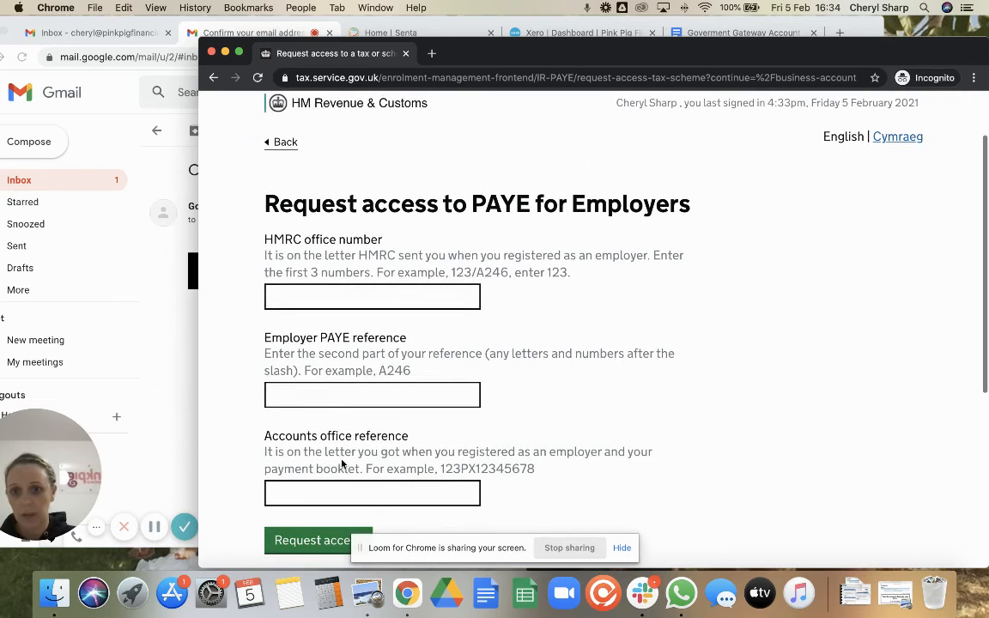
pyautogui.click(283, 145)
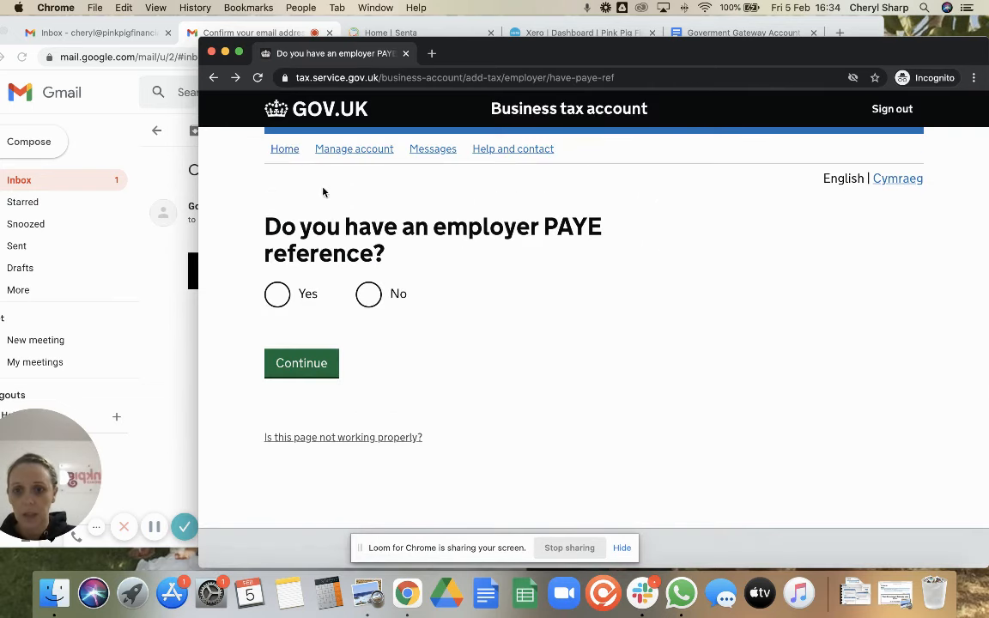
pyautogui.click(213, 78)
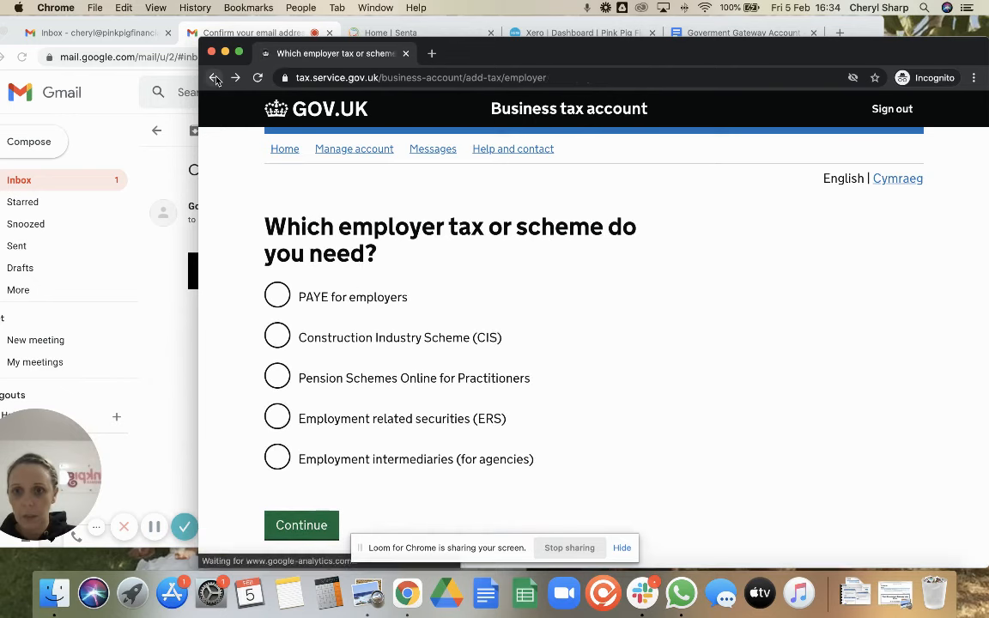
pyautogui.click(214, 77)
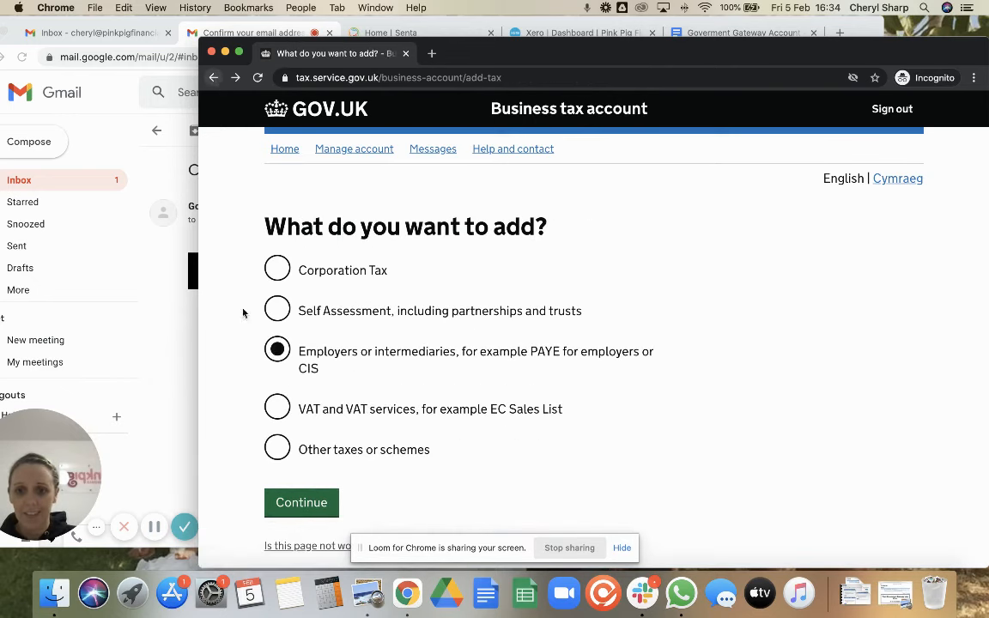
# Select 'VAT and VAT services', then pick the plain VAT service
pyautogui.click(278, 409)
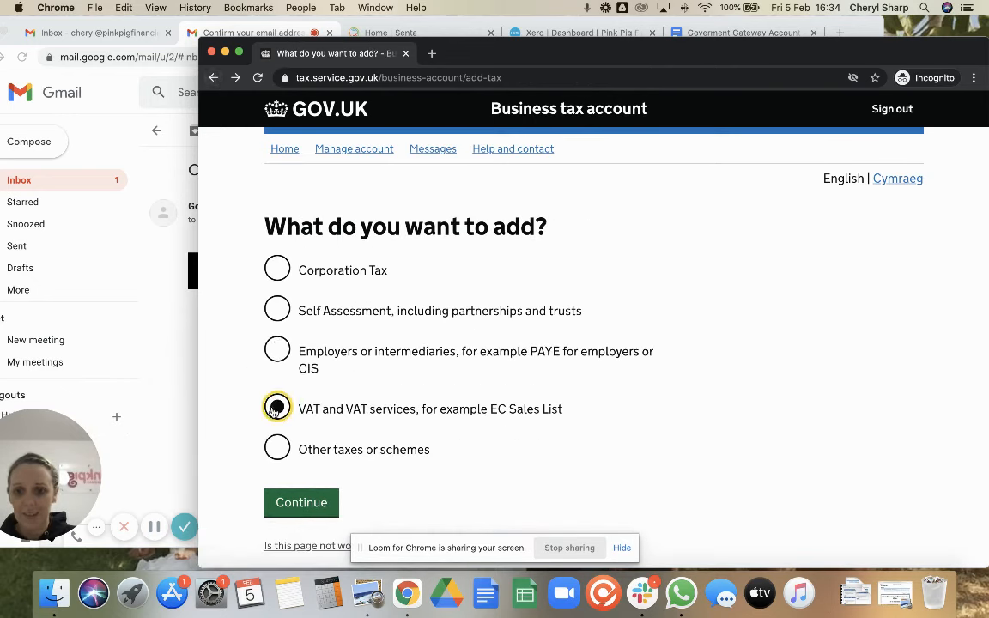
pyautogui.click(303, 504)
pyautogui.click(279, 297)
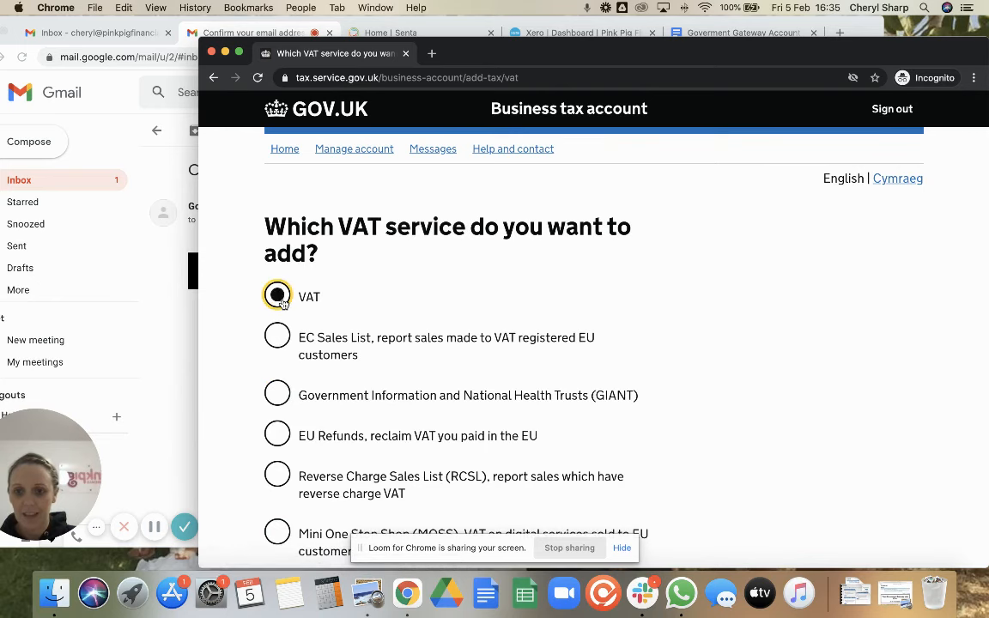
pyautogui.scroll(-2, 342, 449)
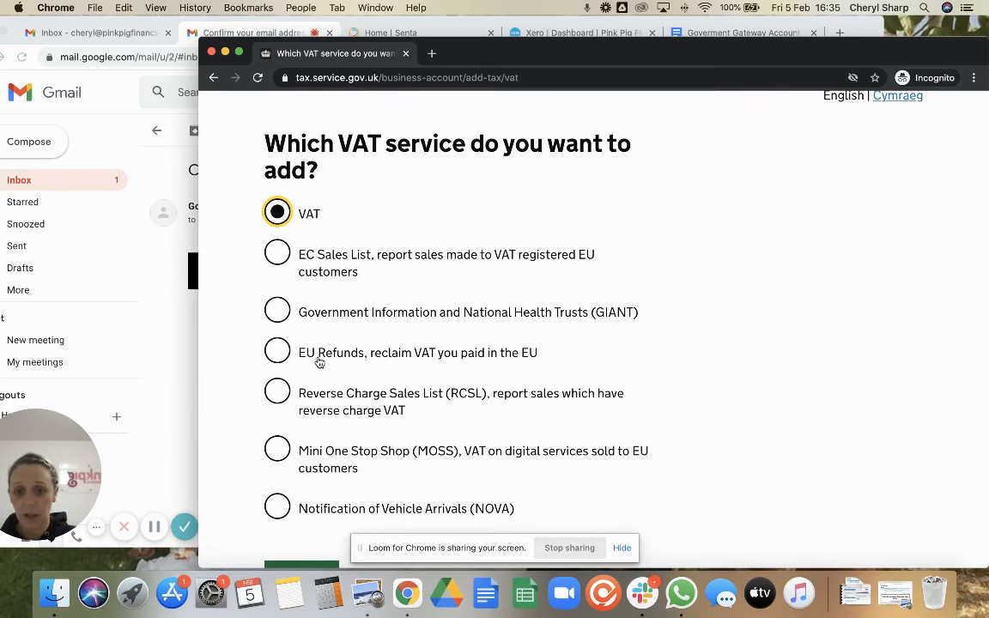
pyautogui.scroll(-2, 327, 423)
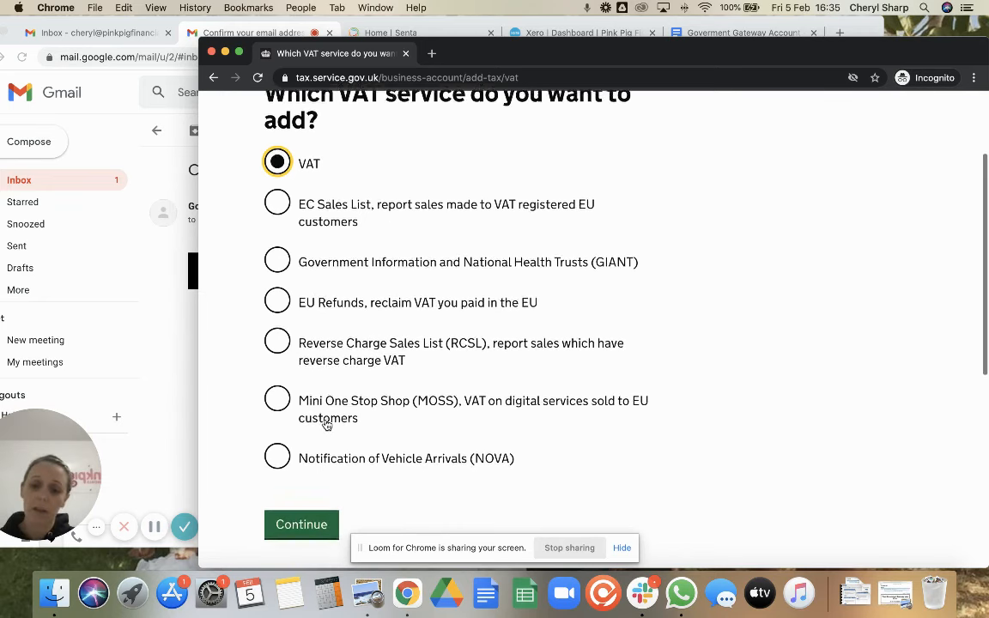
# Answer Yes to having a VAT number and proceed to the number entry page
pyautogui.click(300, 517)
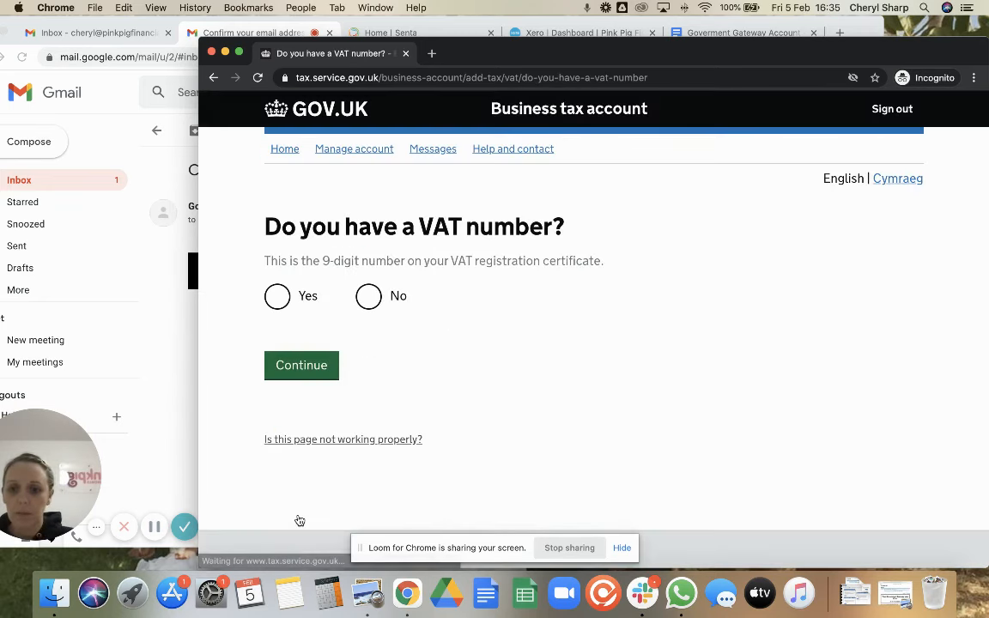
pyautogui.click(277, 294)
pyautogui.click(288, 366)
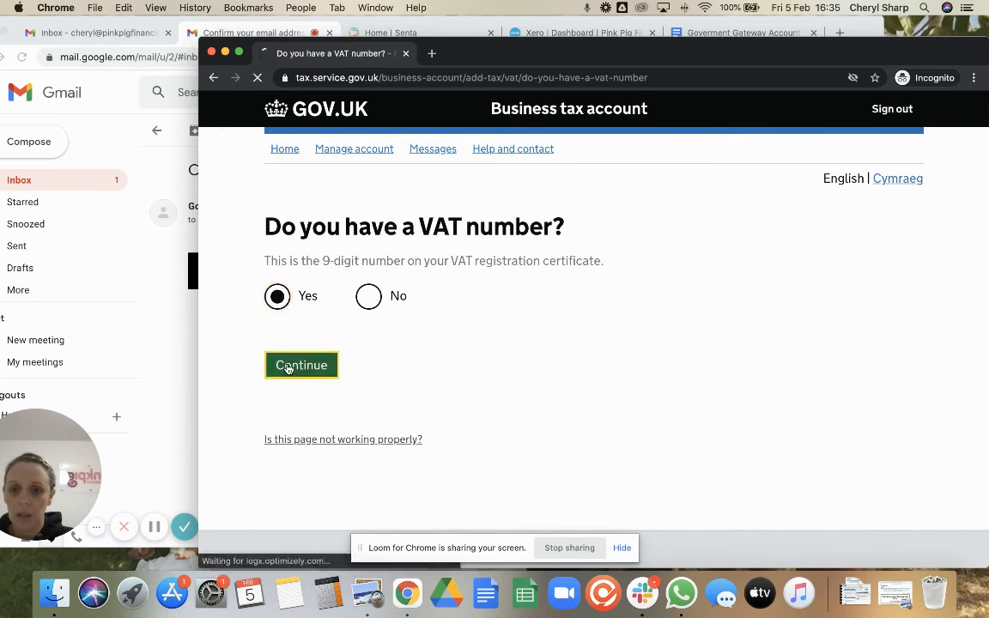